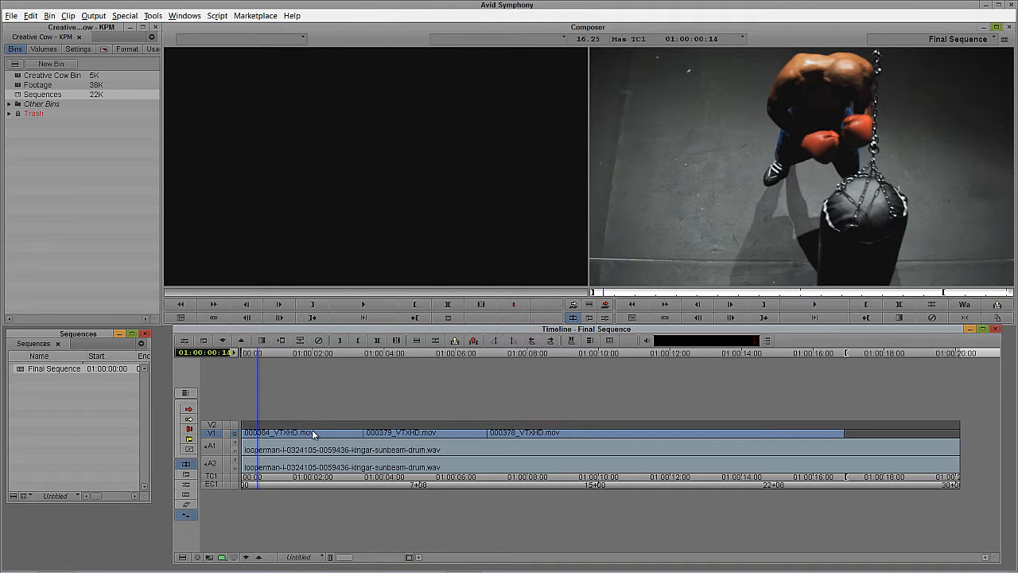
# Duplicate Final Sequence in the Sequences bin, name the copy Reference, and load it for editing
pyautogui.click(46, 391)
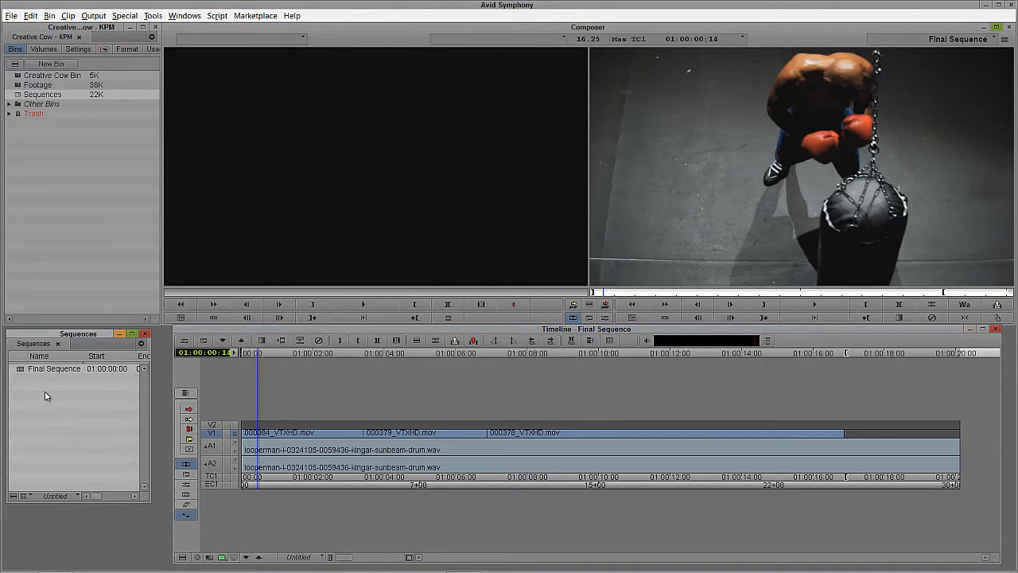
pyautogui.click(25, 371)
pyautogui.hotkey('ctrl', 'd')
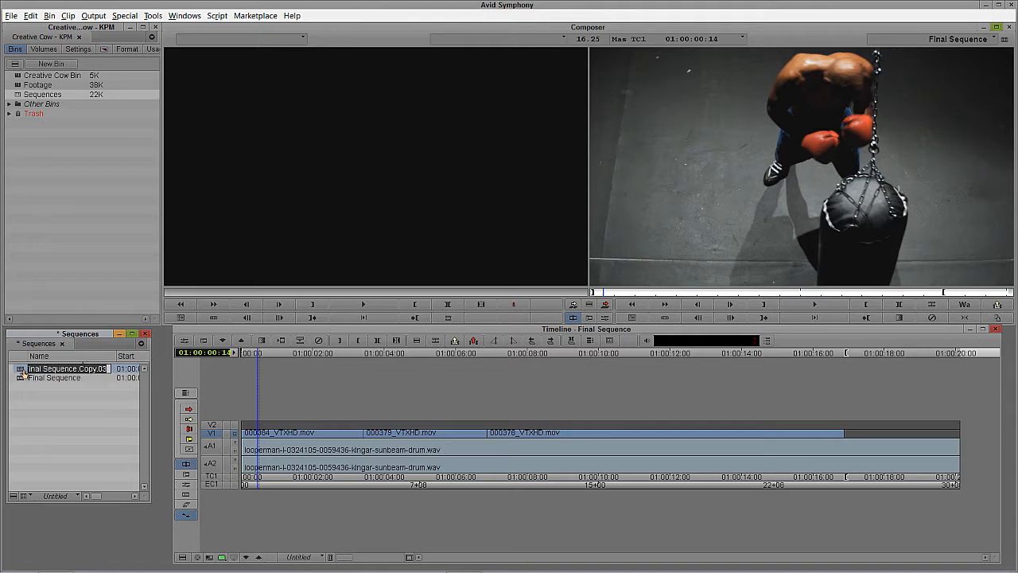
pyautogui.write('Reference')
pyautogui.press('Return')
pyautogui.doubleClick(22, 369)
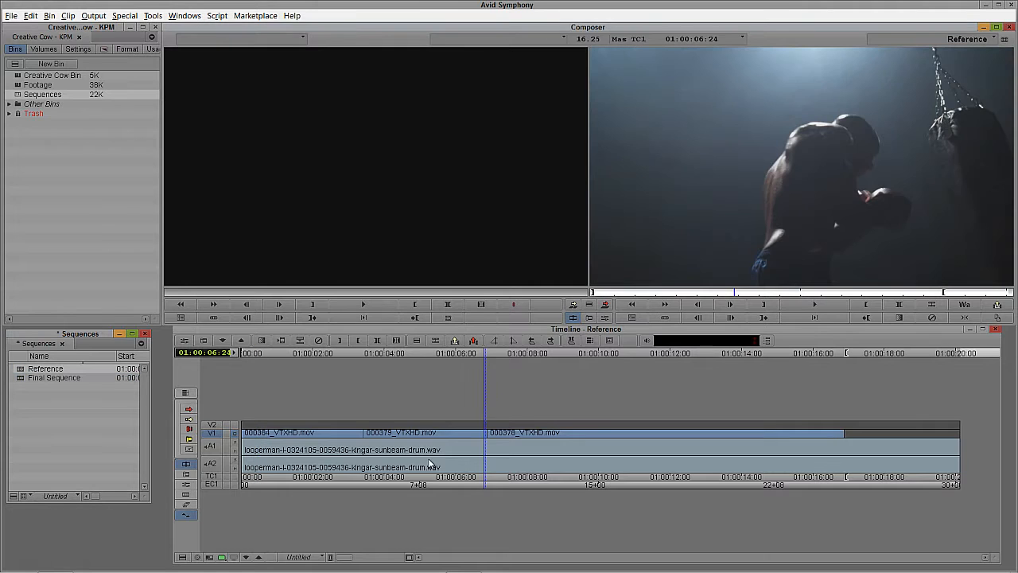
# Remove the second and third clips from V1 and extend the first clip to about 01:00:06:24
pyautogui.click(366, 464)
pyautogui.moveTo(370, 465); pyautogui.dragTo(863, 470)
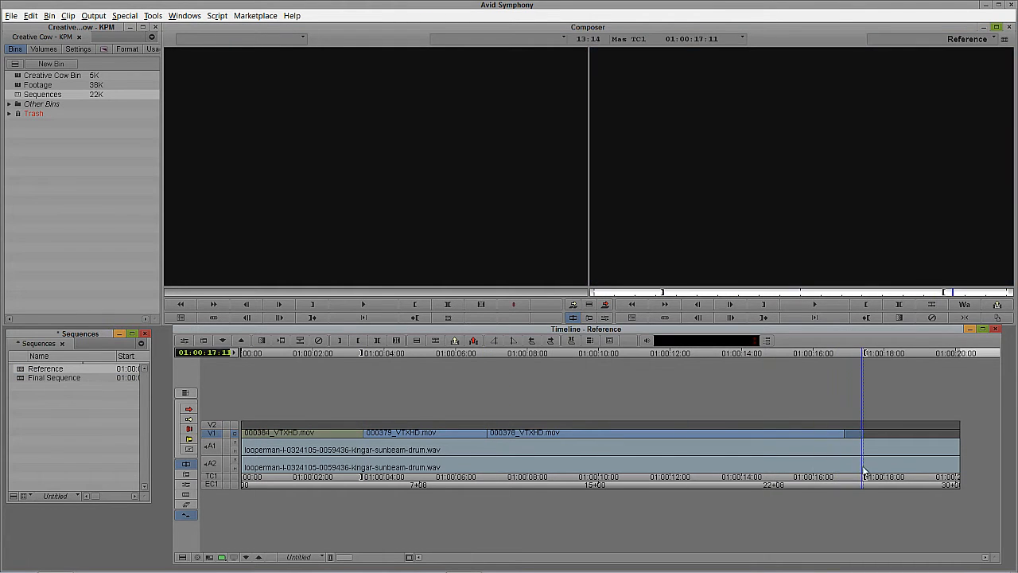
pyautogui.press('o')
pyautogui.press('z')
pyautogui.click(748, 184)
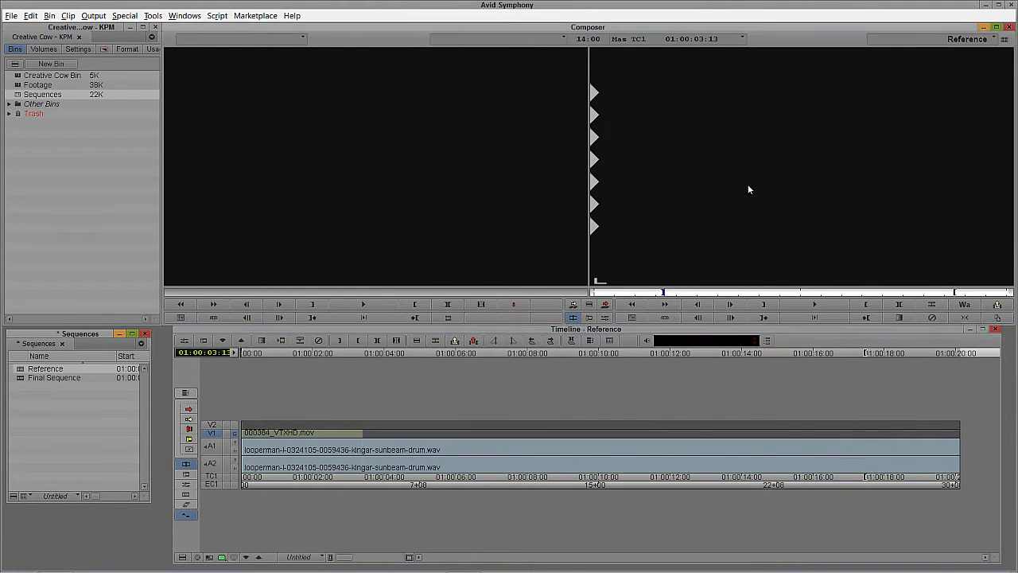
pyautogui.press('d')
pyautogui.click(960, 318)
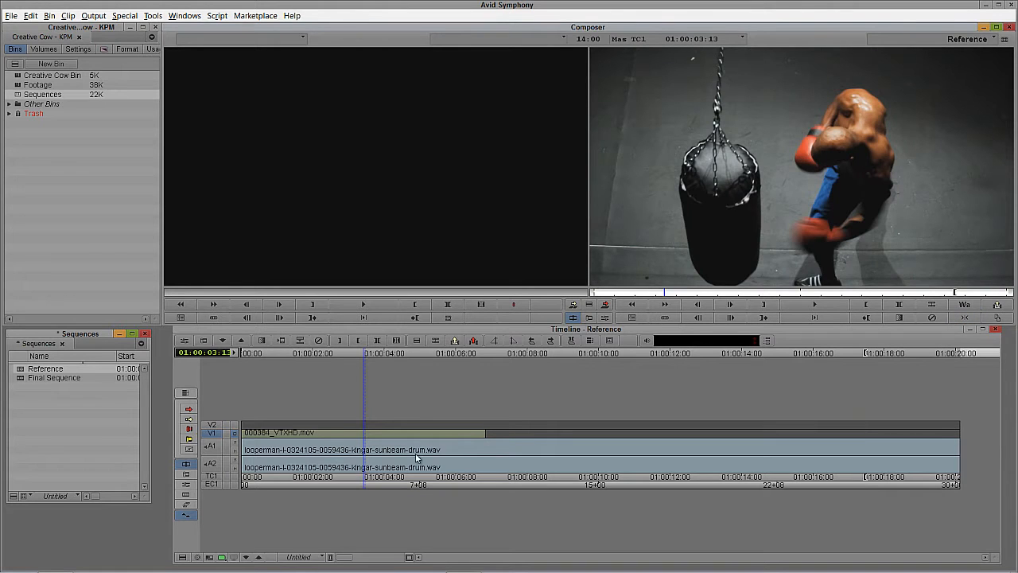
# Play the extended clip from the beginning of the Reference sequence and return the playhead to the start
pyautogui.moveTo(415, 459); pyautogui.dragTo(182, 454)
pyautogui.press('space')
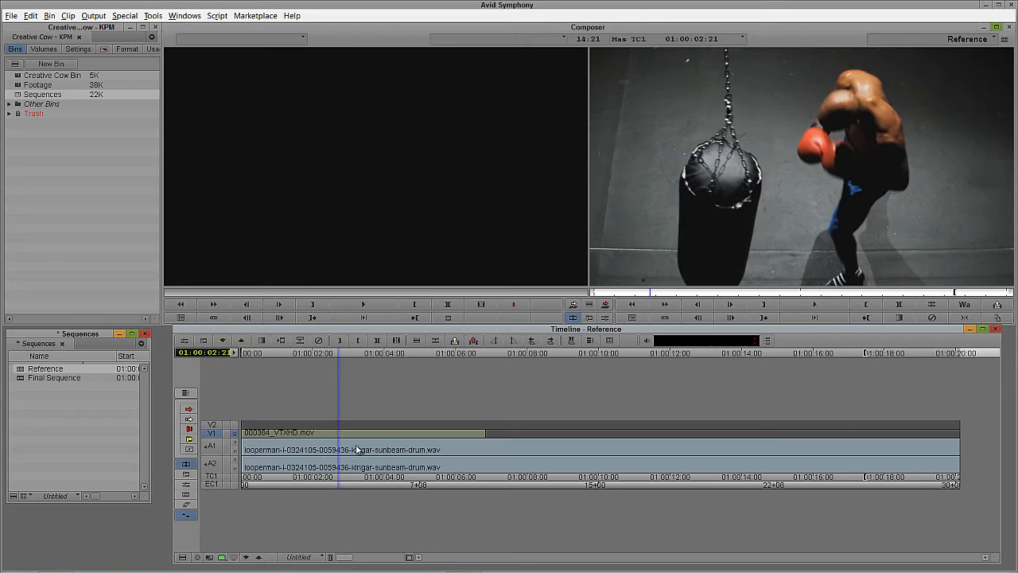
pyautogui.moveTo(357, 450); pyautogui.dragTo(189, 446)
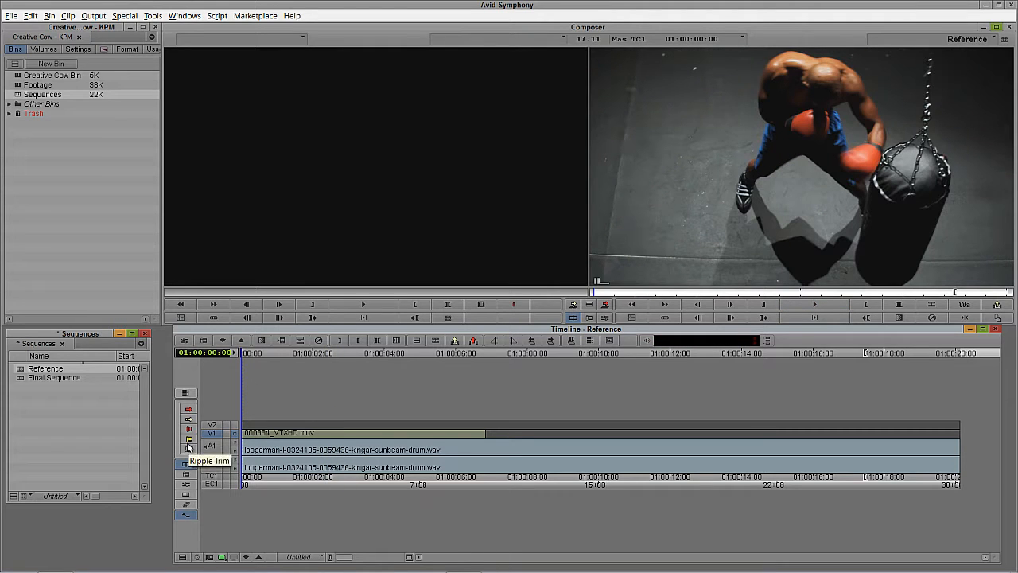
# Apply the BCC Film Glow effect from the BCC Film Style category to the extended clip on V1
pyautogui.hotkey('ctrl', '8')
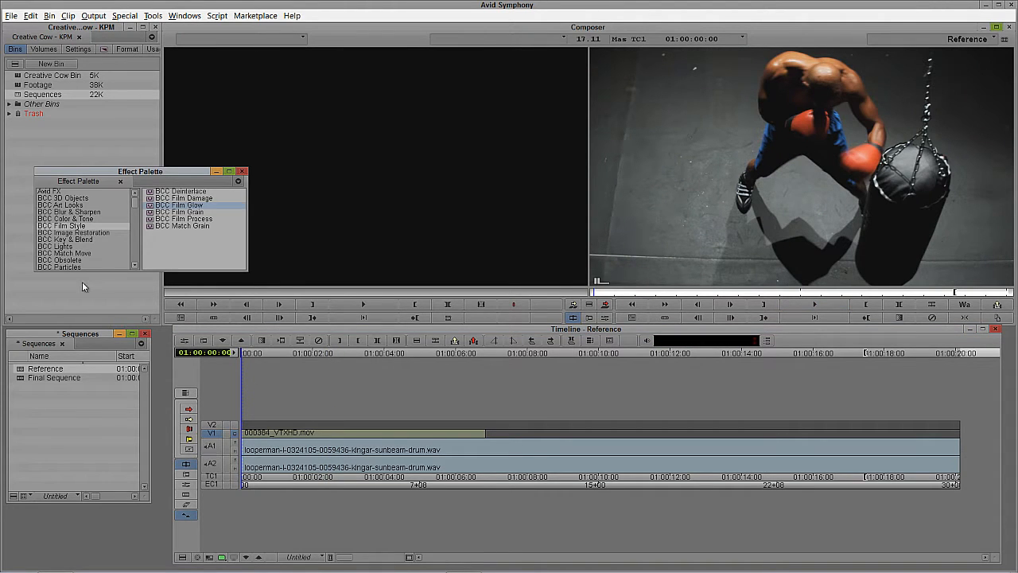
pyautogui.moveTo(110, 184); pyautogui.dragTo(99, 176)
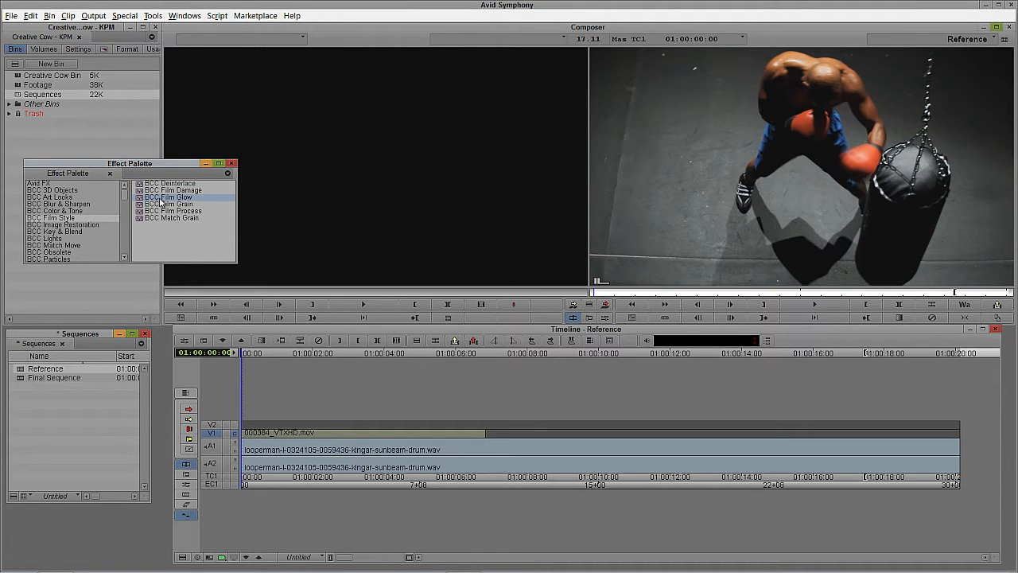
pyautogui.click(58, 218)
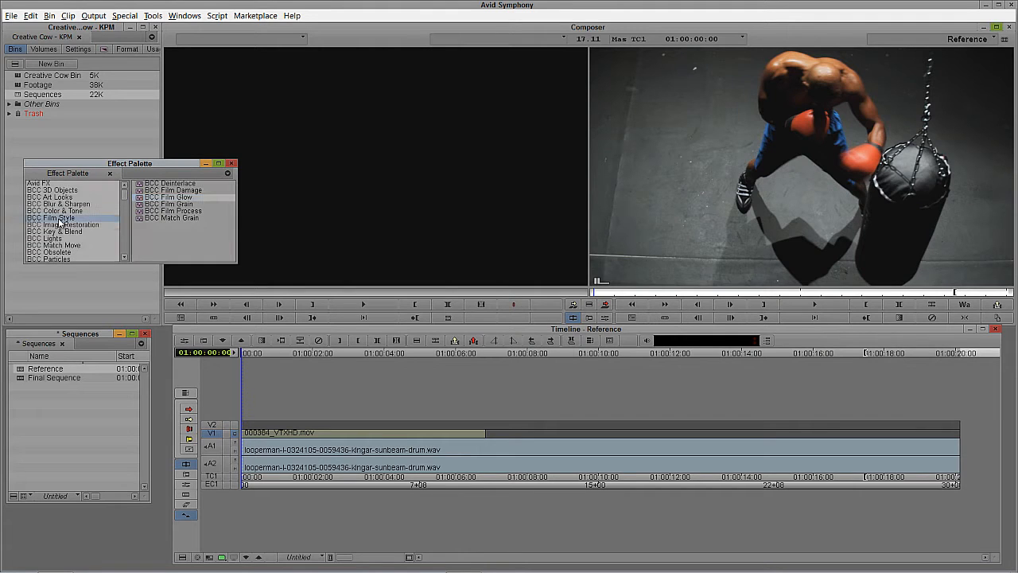
pyautogui.click(153, 199)
pyautogui.moveTo(152, 200); pyautogui.dragTo(306, 429)
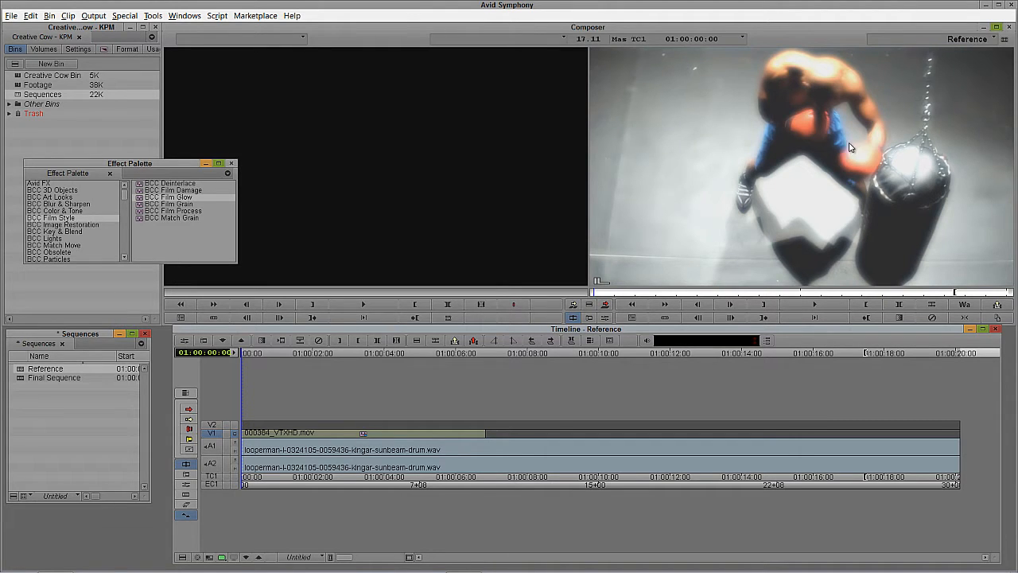
# Open the clip's Film Glow effect in the Effect Editor and place the editor so its parameters stay accessible
pyautogui.doubleClick(370, 437)
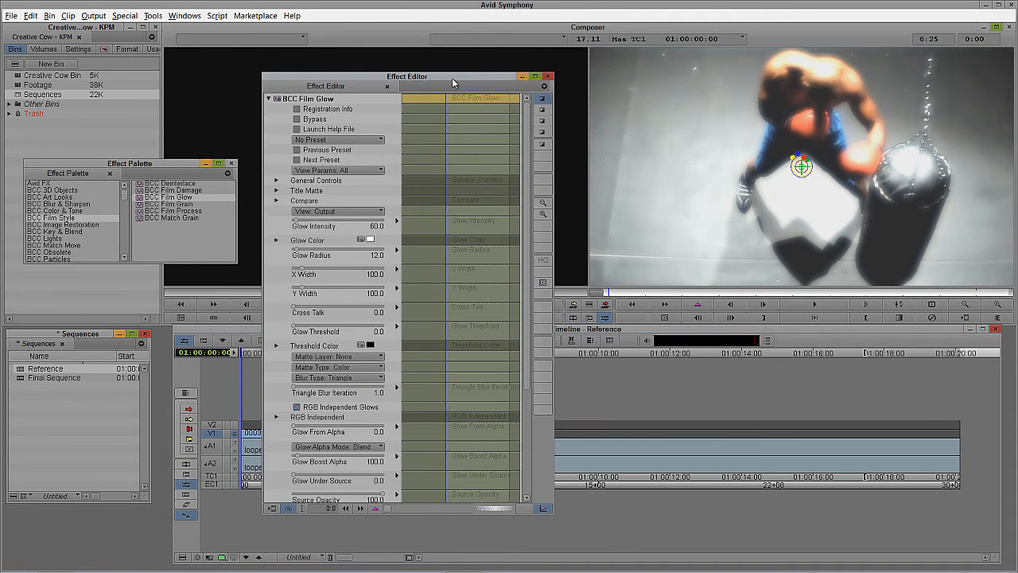
pyautogui.moveTo(451, 78); pyautogui.dragTo(30, 104)
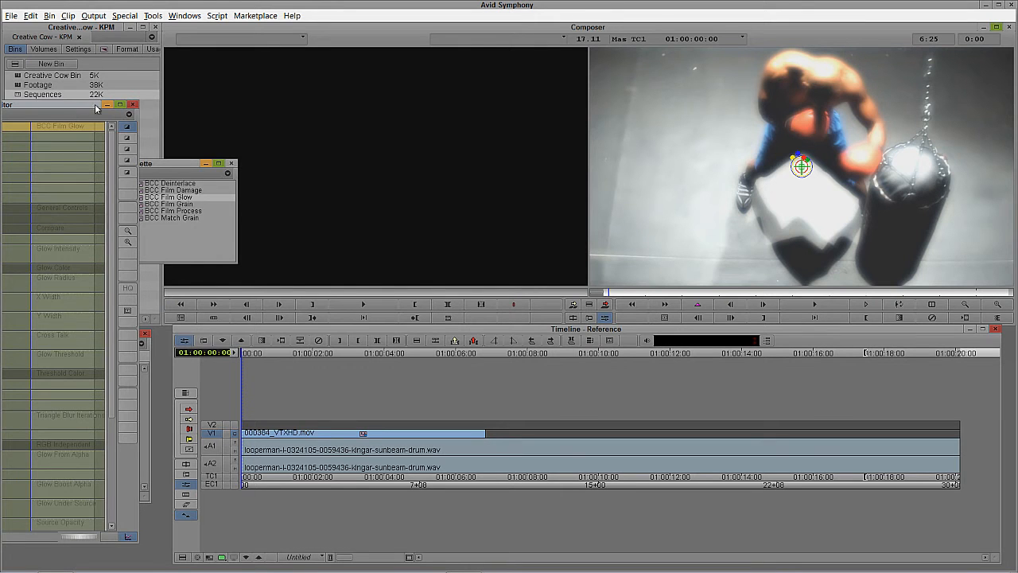
pyautogui.moveTo(98, 104); pyautogui.dragTo(265, 94)
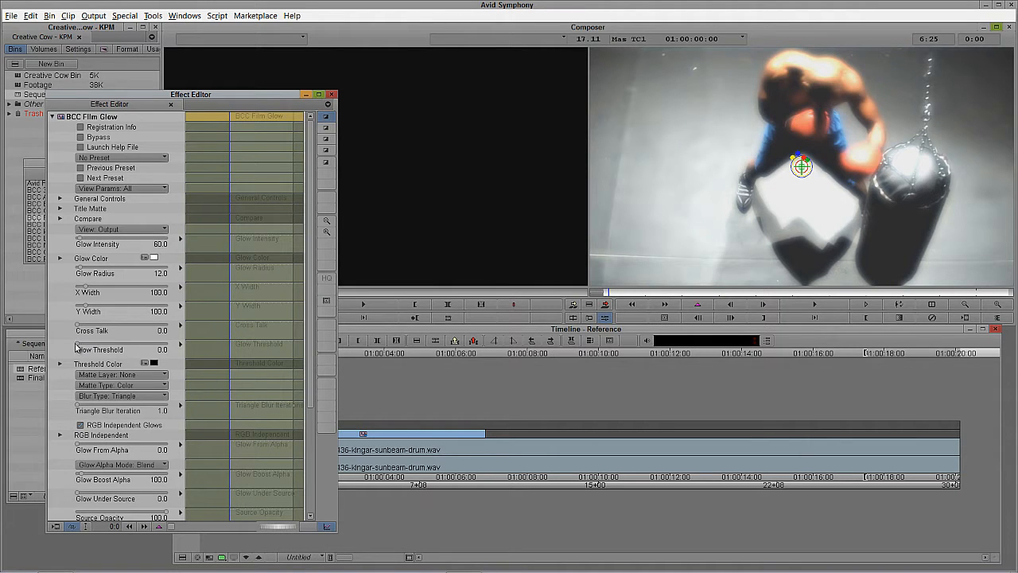
# Set the Glow Threshold to about 21.3 and the Glow Intensity to about 158.5
pyautogui.moveTo(77, 347); pyautogui.dragTo(96, 348)
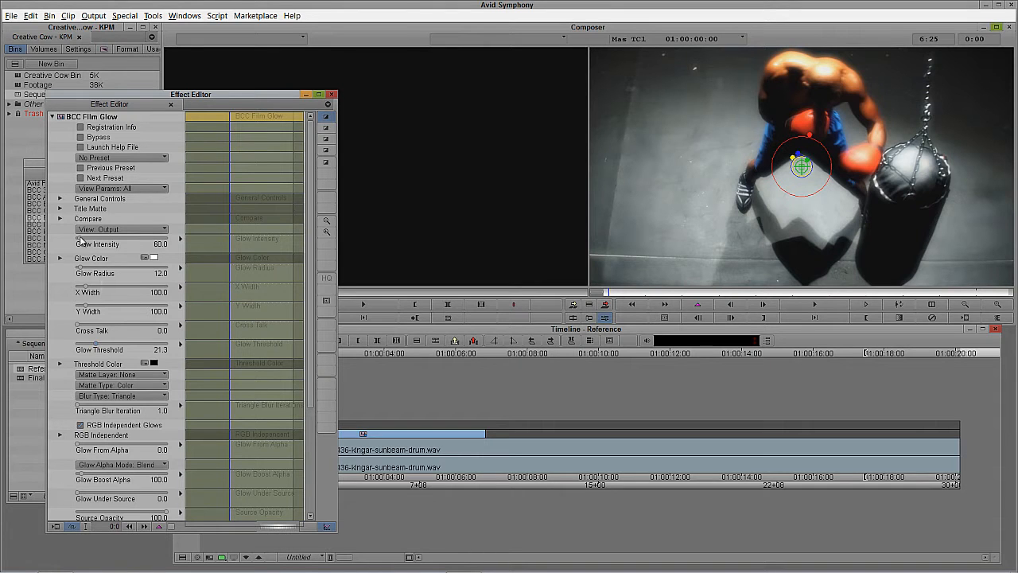
pyautogui.moveTo(80, 241); pyautogui.dragTo(86, 242)
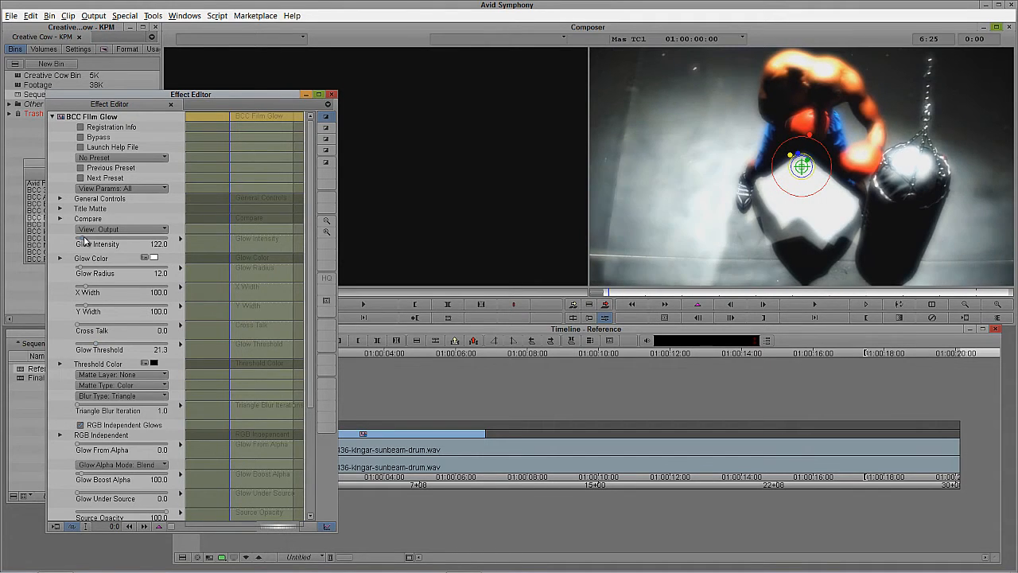
pyautogui.rightClick(87, 240)
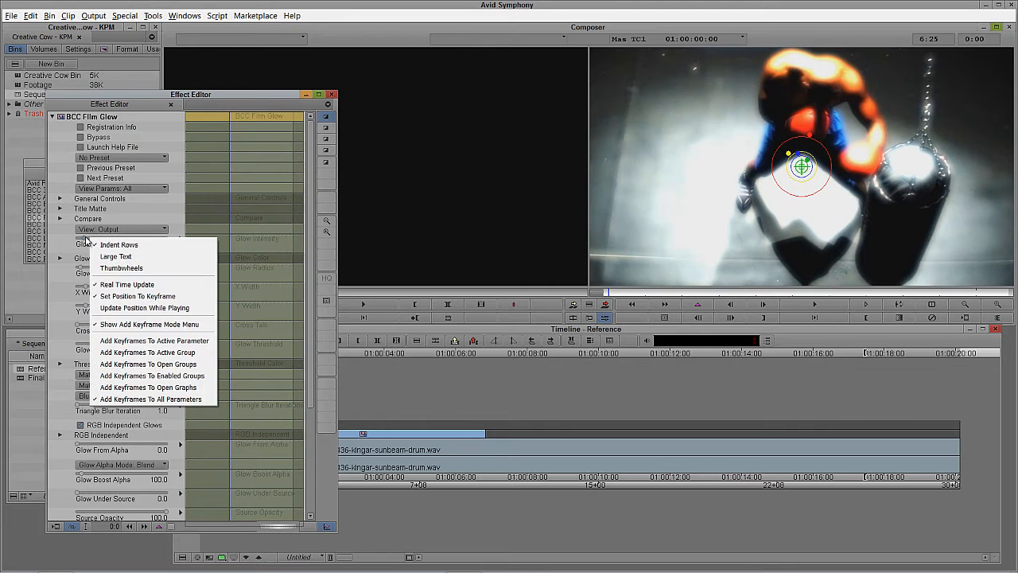
pyautogui.click(135, 93)
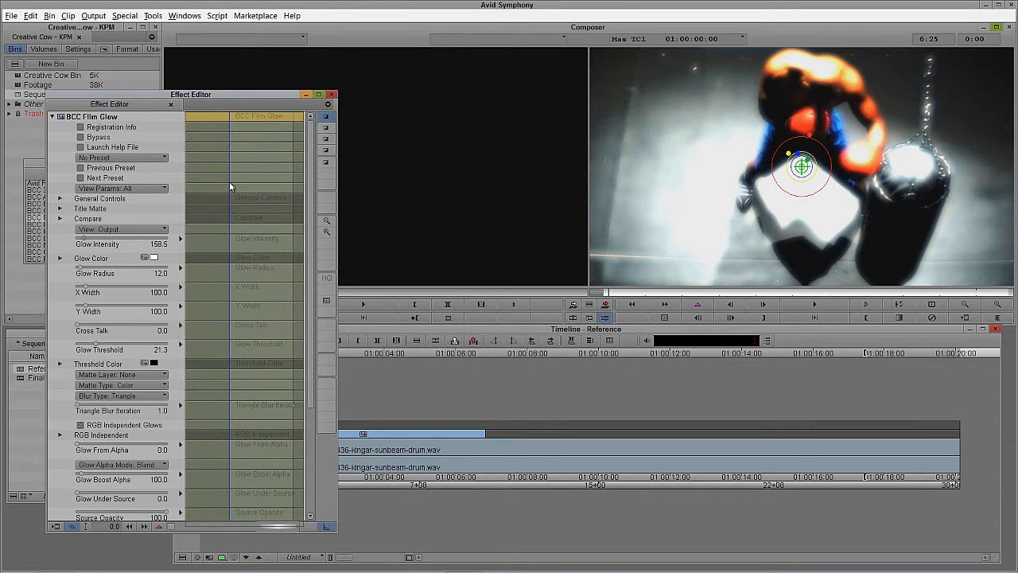
# Examine the Film Glow presets and look through the effect's full list of parameters
pyautogui.click(131, 158)
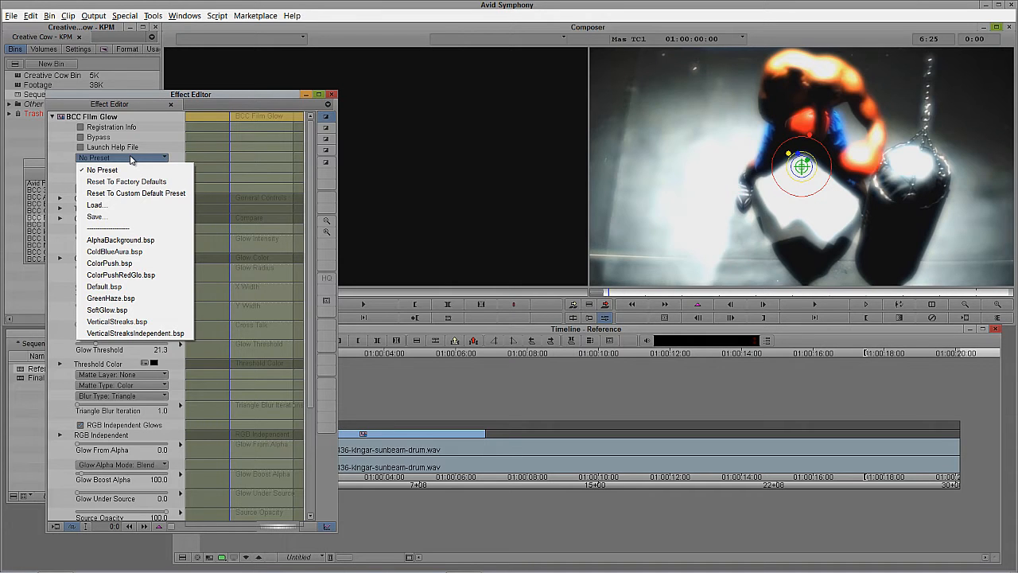
pyautogui.click(74, 168)
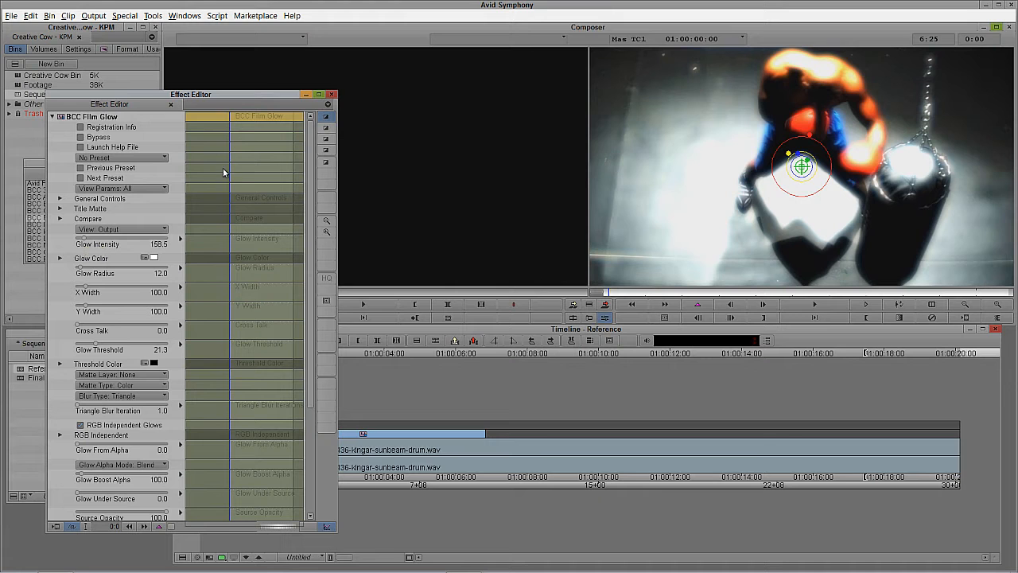
pyautogui.moveTo(233, 92); pyautogui.dragTo(202, 25)
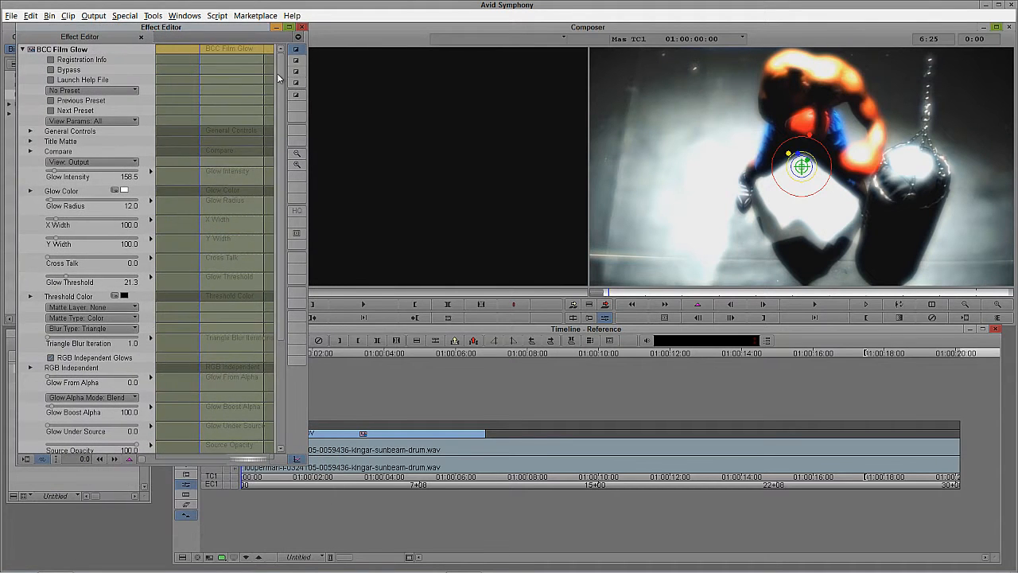
pyautogui.moveTo(277, 73); pyautogui.dragTo(293, 220)
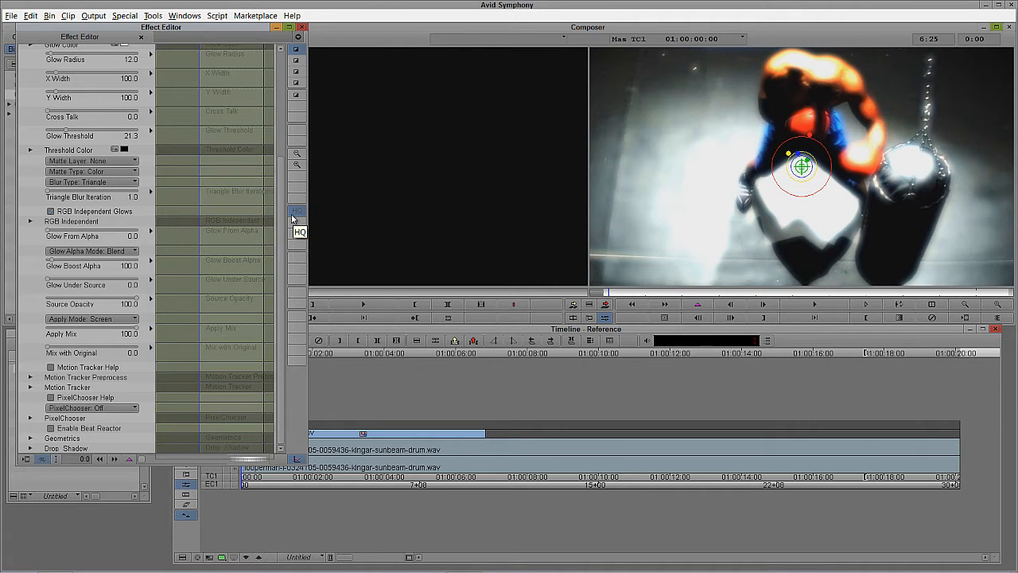
pyautogui.moveTo(291, 228); pyautogui.dragTo(301, 111)
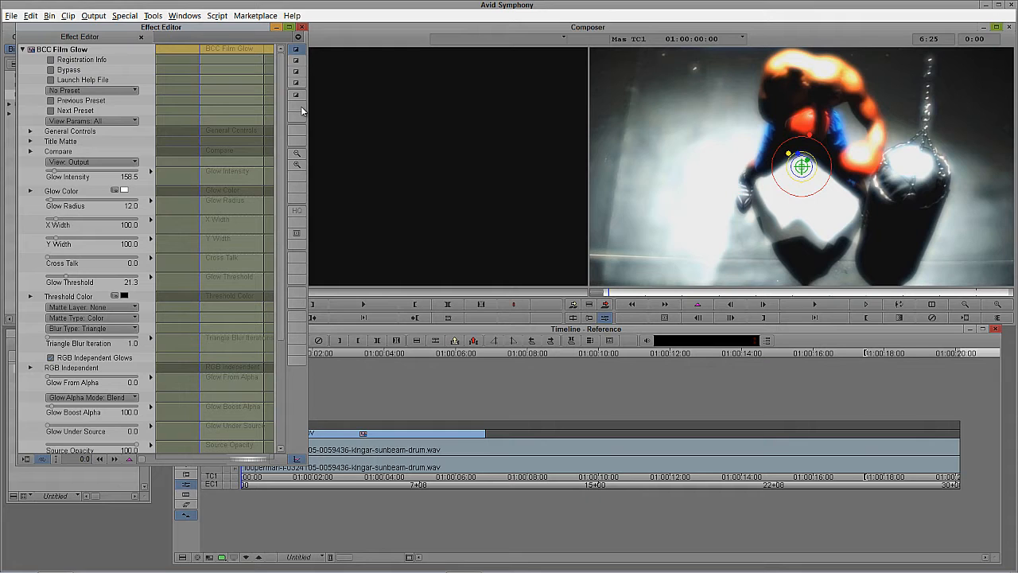
# Enable Beat Reactor for the Film Glow effect and load the looperman-l-0324 drum loop as its external audio file
pyautogui.moveTo(303, 128); pyautogui.dragTo(269, 259)
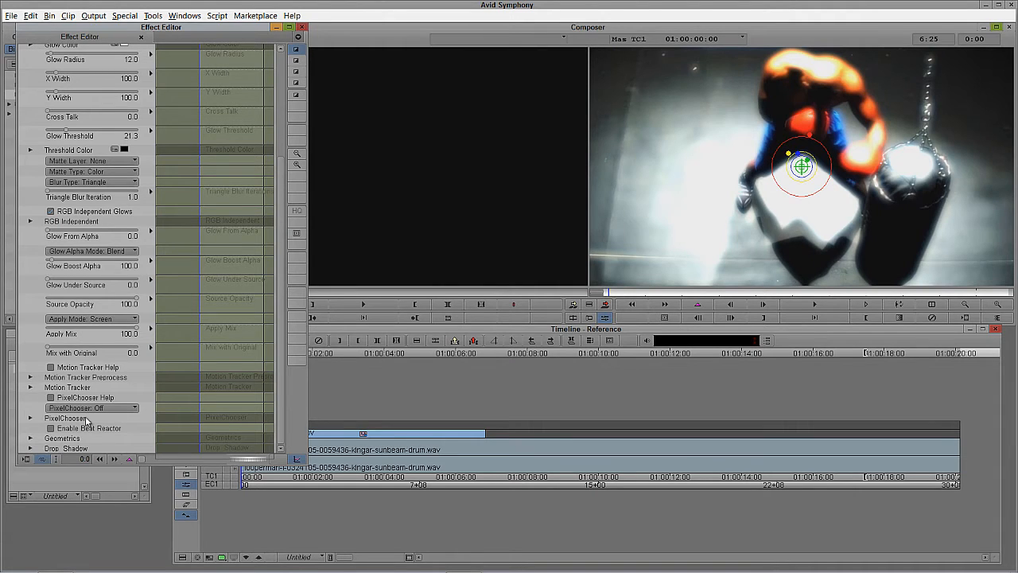
pyautogui.click(51, 429)
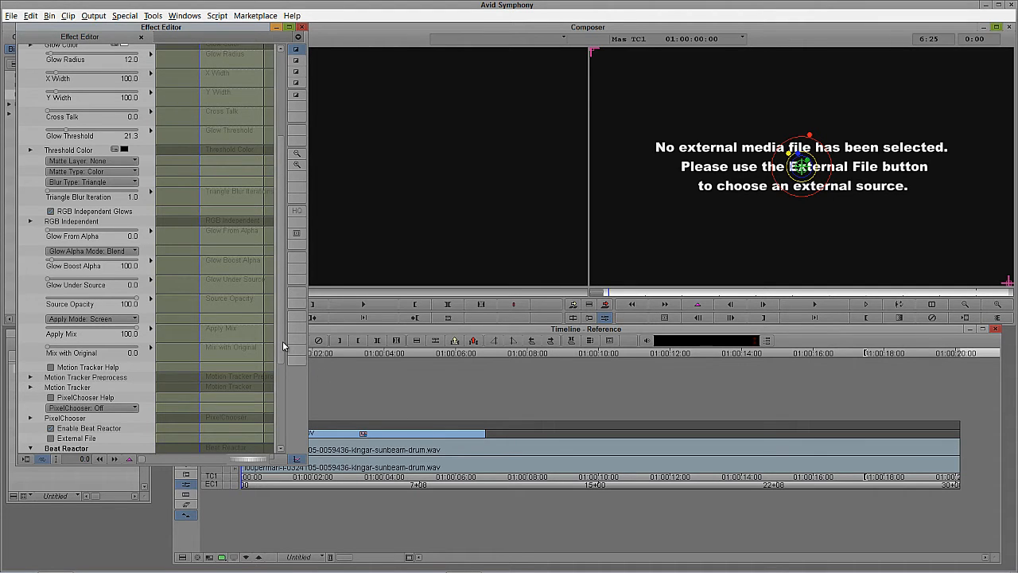
pyautogui.moveTo(282, 340); pyautogui.dragTo(283, 419)
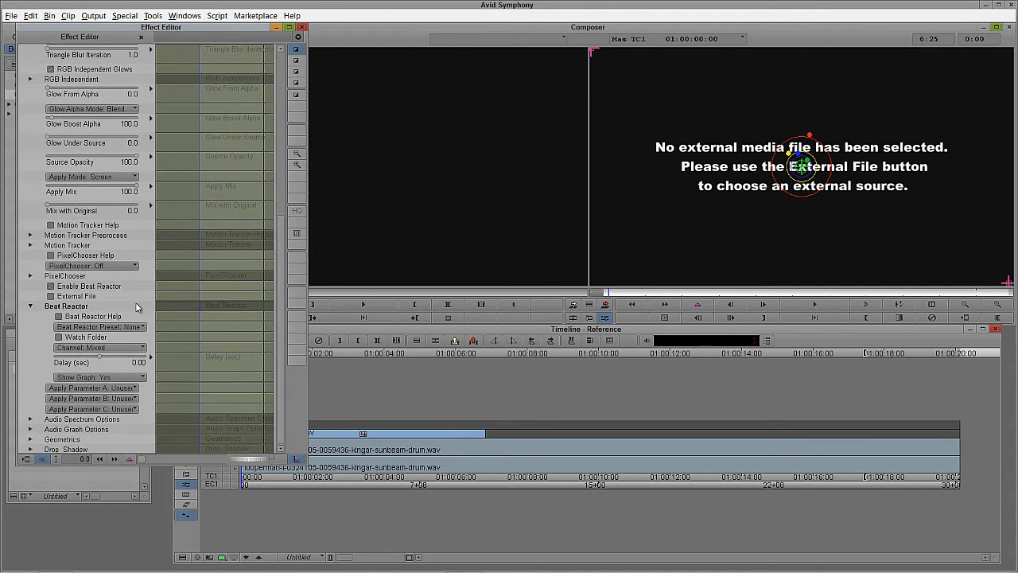
pyautogui.click(53, 297)
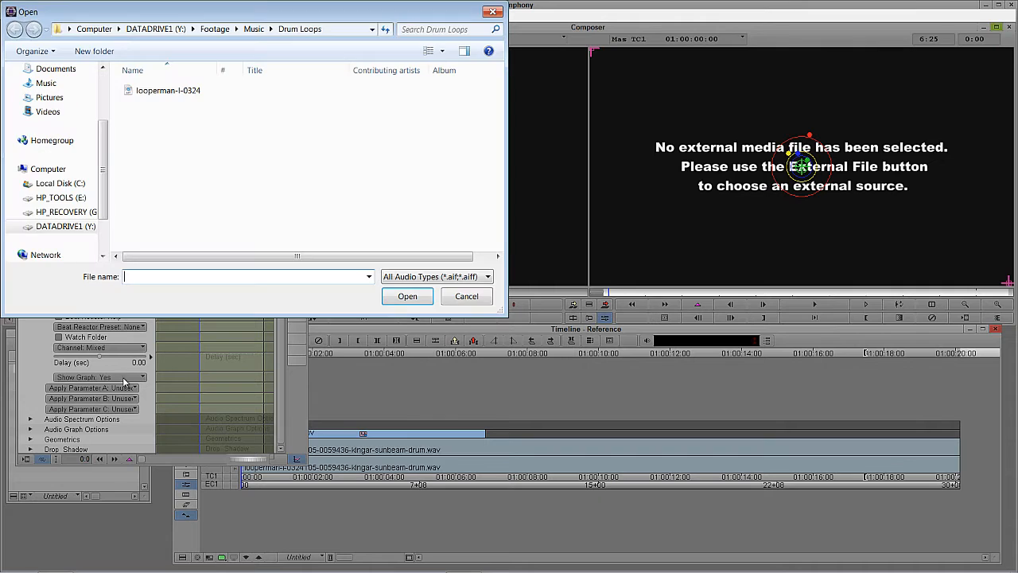
pyautogui.click(180, 92)
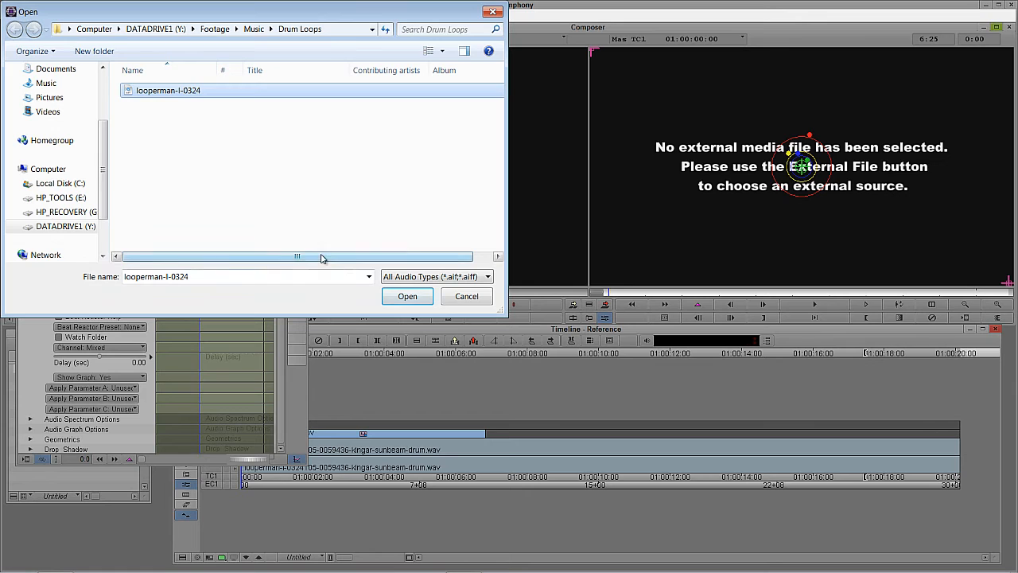
pyautogui.click(405, 296)
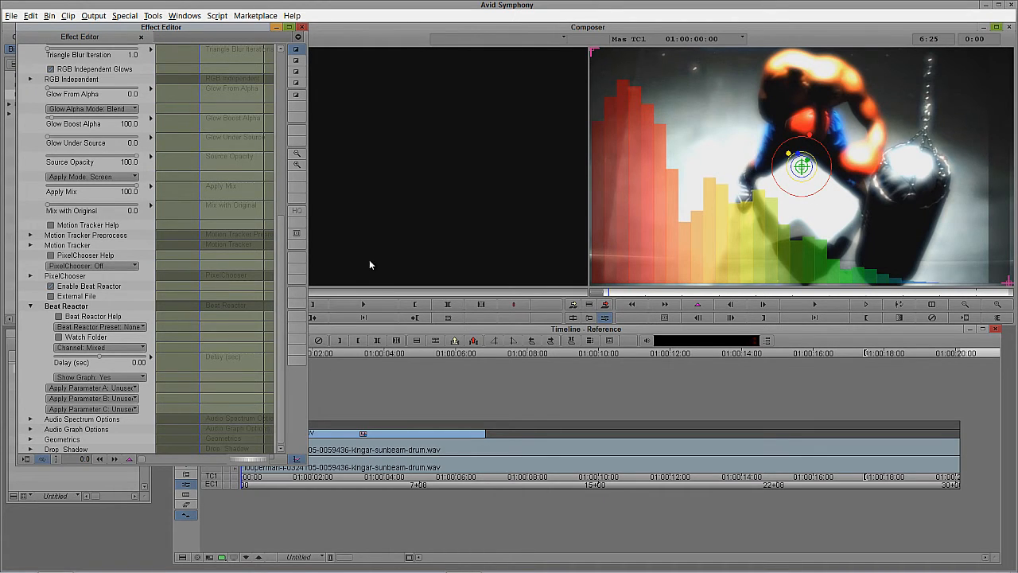
# Try a higher Glow Threshold of about 47, then set the Glow Threshold to 20
pyautogui.scroll(3, 288, 270)
pyautogui.scroll(5, 292, 237)
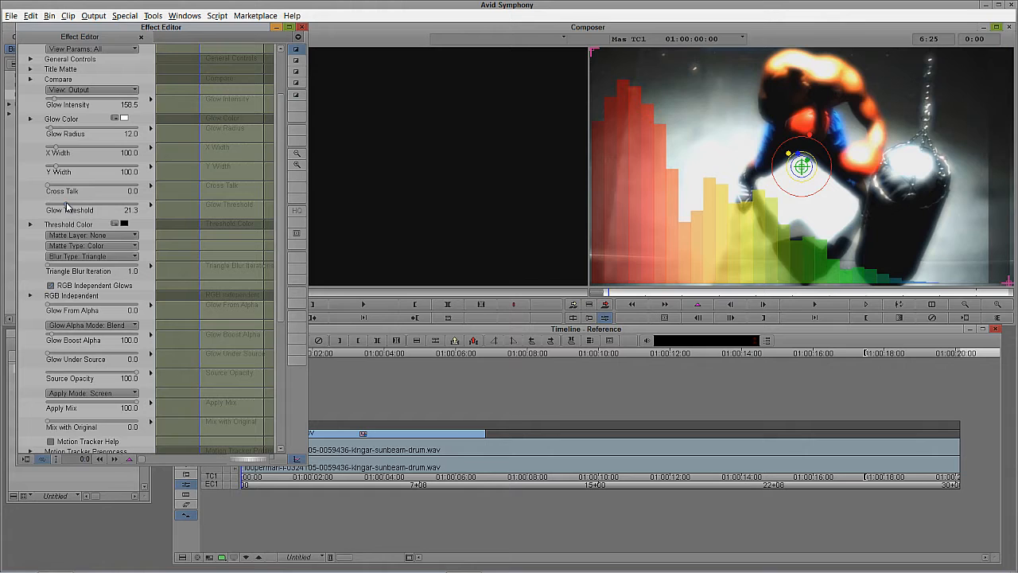
pyautogui.click(66, 207)
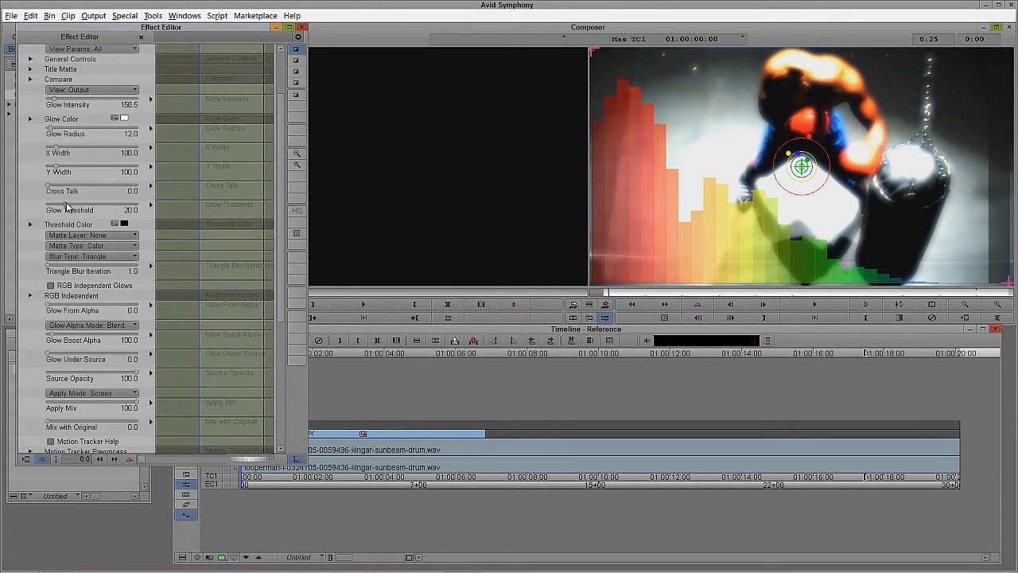
pyautogui.moveTo(68, 207); pyautogui.dragTo(91, 207)
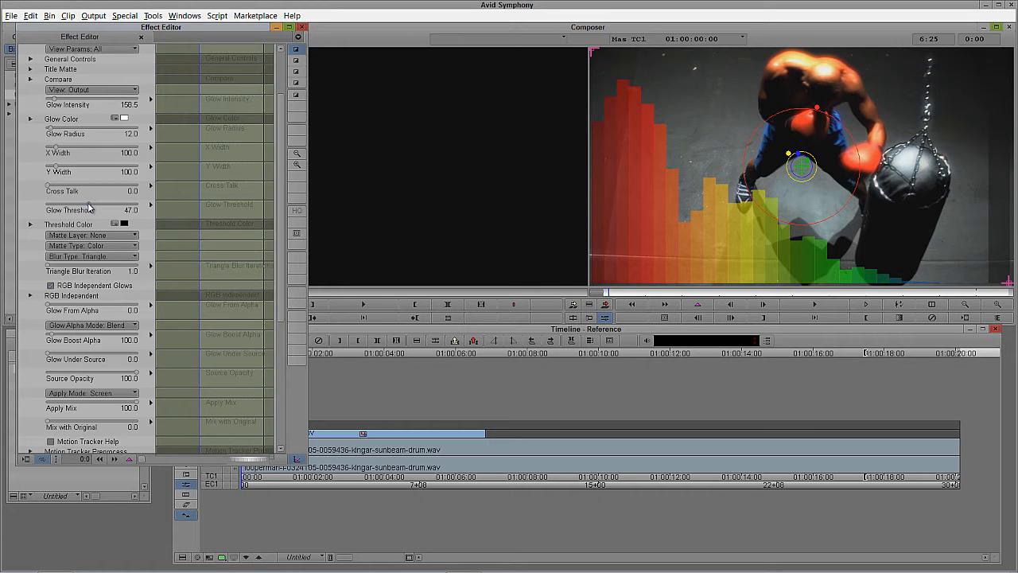
pyautogui.write('20')
pyautogui.press('Return')
pyautogui.write('50')
pyautogui.press('Return')
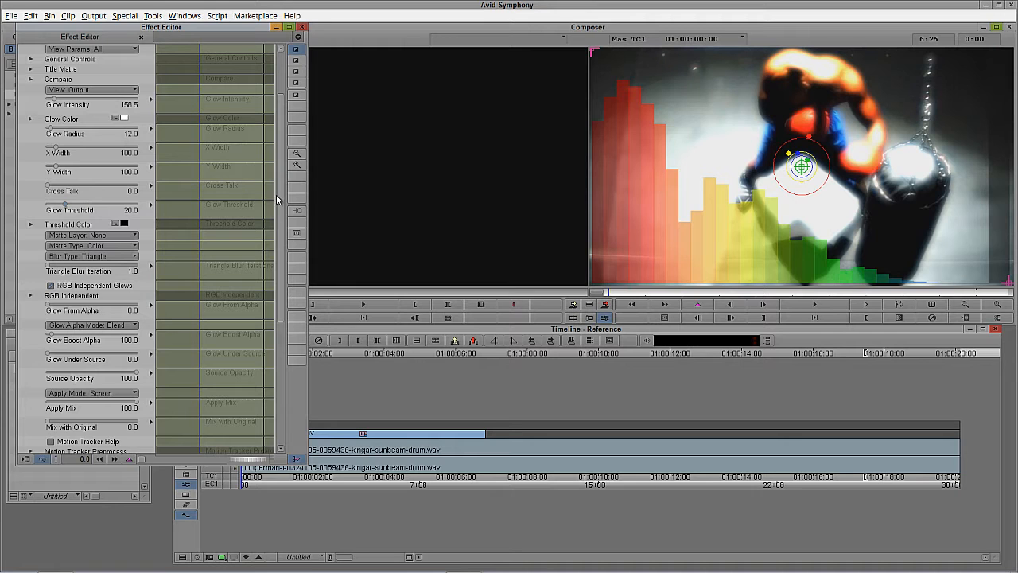
# Render the boxing clip's Film Glow effect and play the sequence to review the audio graph, returning to the start
pyautogui.moveTo(279, 200); pyautogui.dragTo(299, 346)
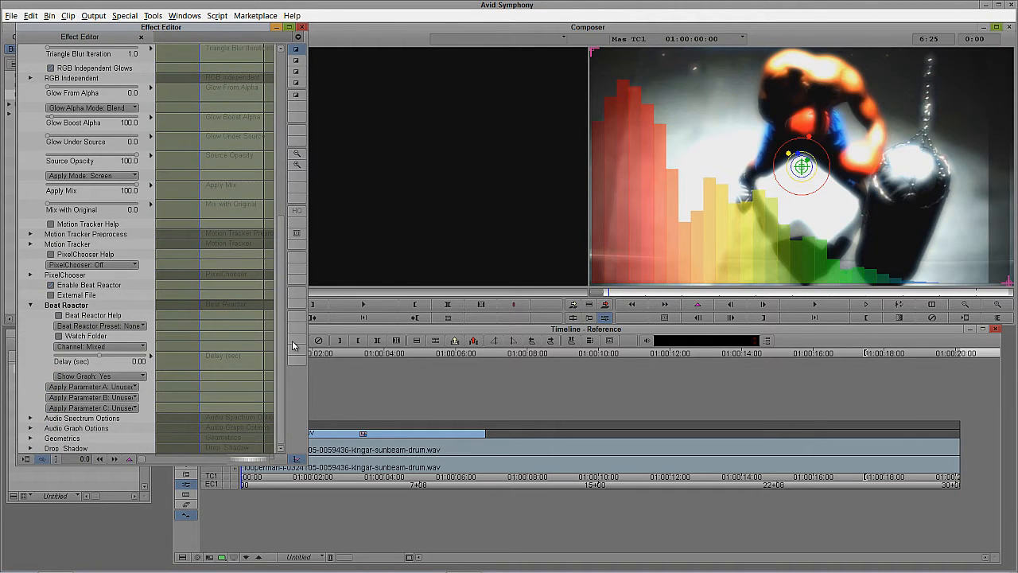
pyautogui.click(362, 434)
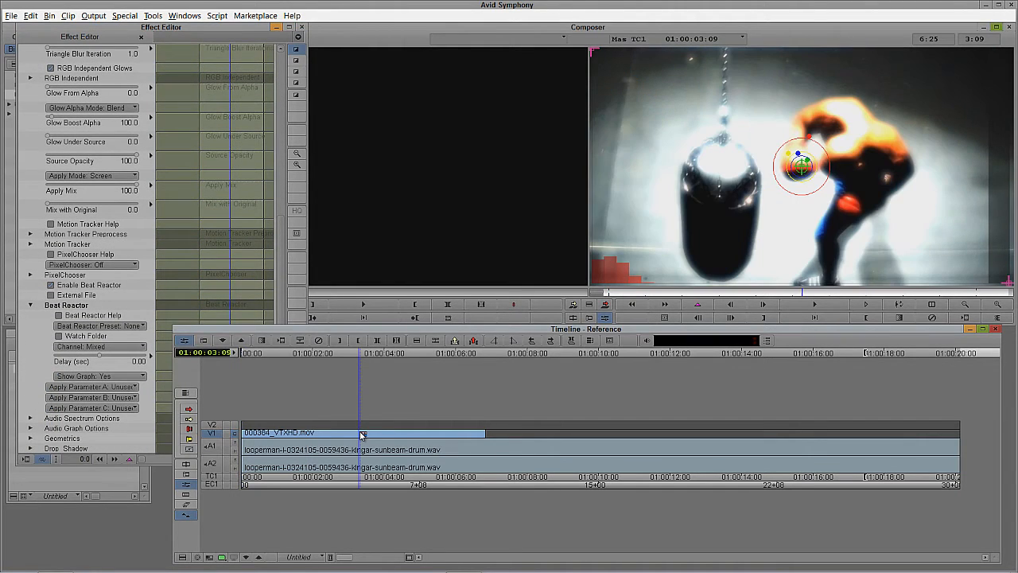
pyautogui.hotkey('ctrl', 'r')
pyautogui.click(524, 303)
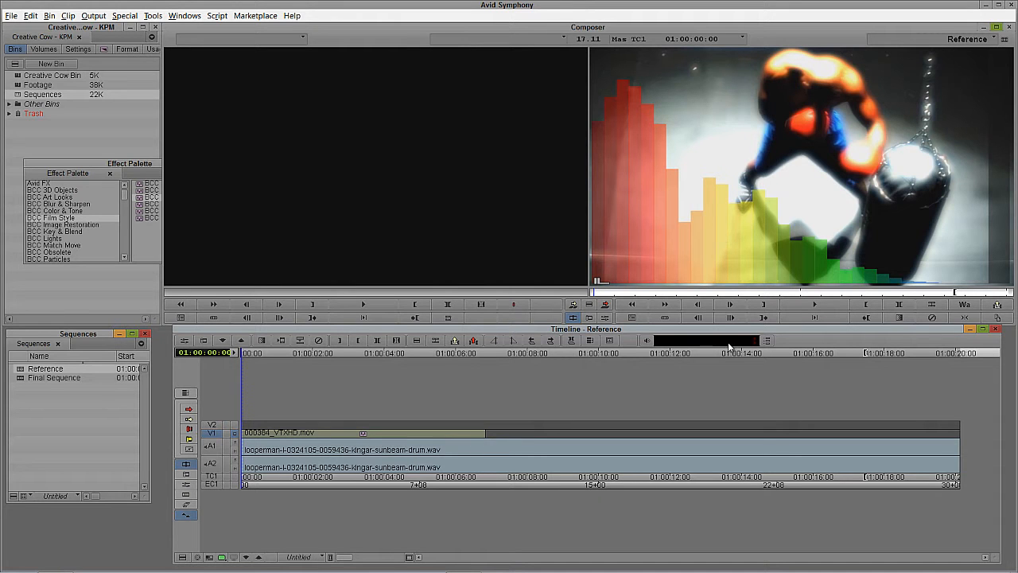
pyautogui.click(804, 308)
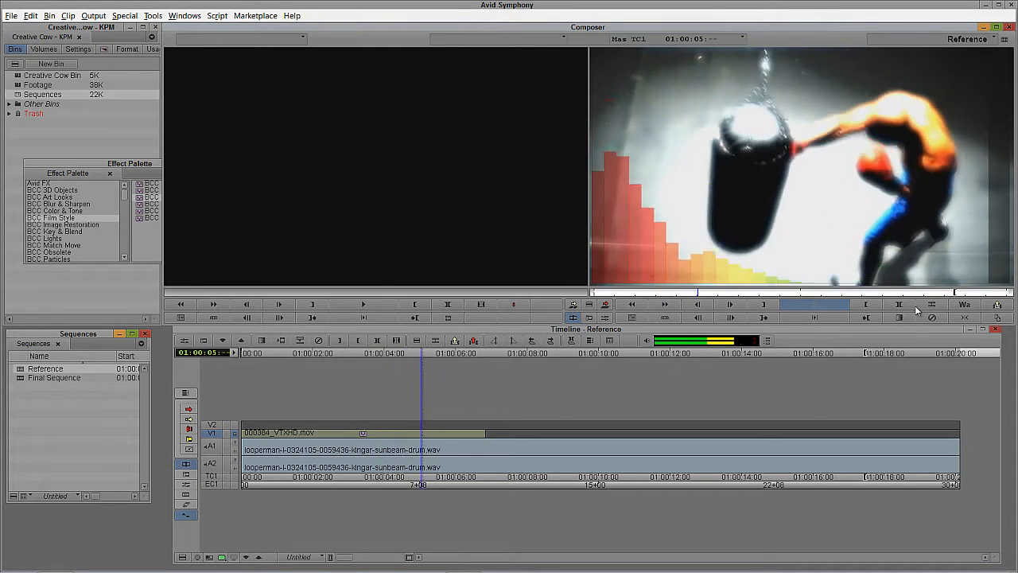
pyautogui.press('space')
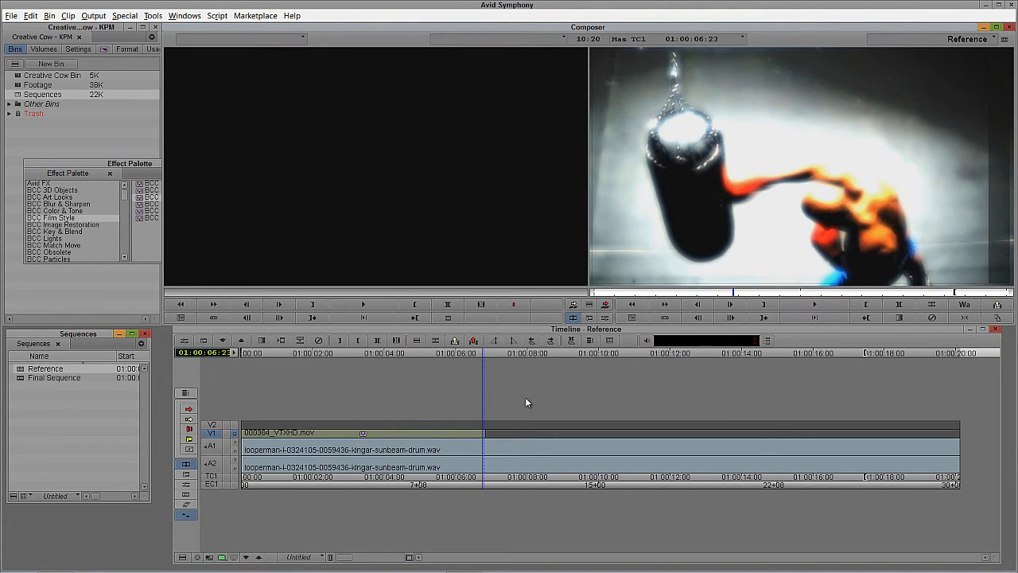
pyautogui.moveTo(323, 442); pyautogui.dragTo(227, 447)
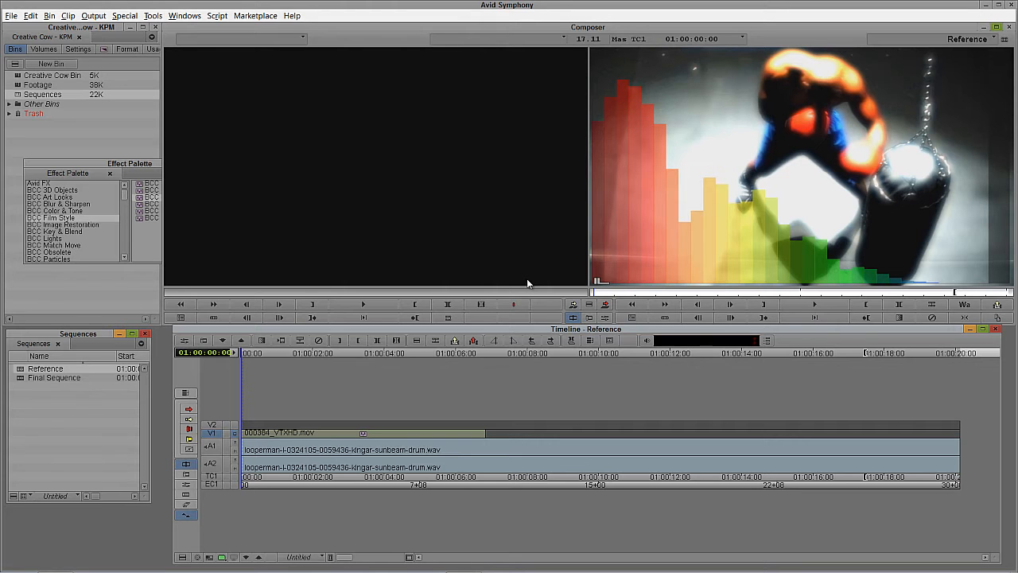
# Assign Beat Reactor's Apply Parameter A to Glow Threshold in the clip's Film Glow effect
pyautogui.press("'")
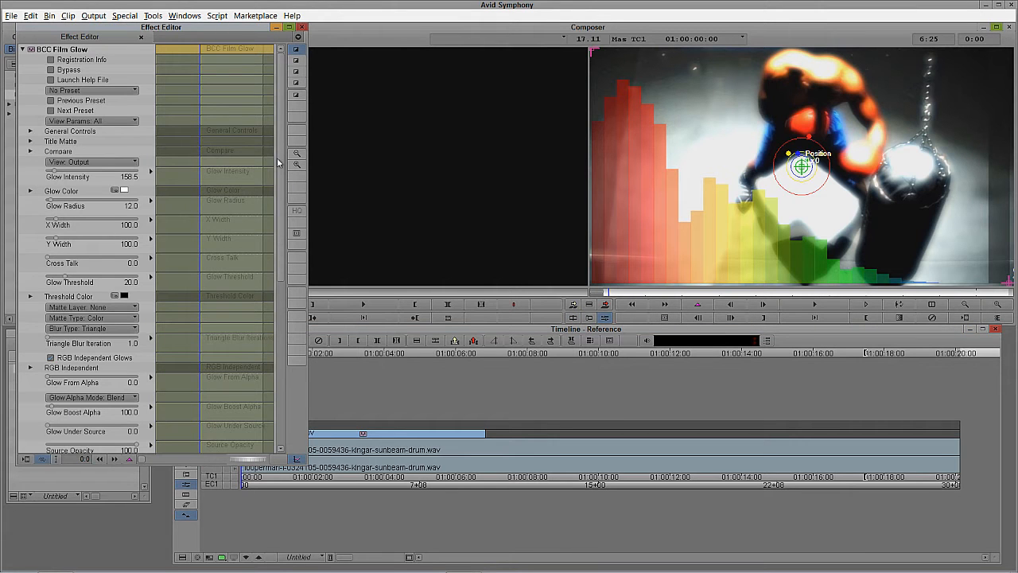
pyautogui.moveTo(278, 207); pyautogui.dragTo(279, 372)
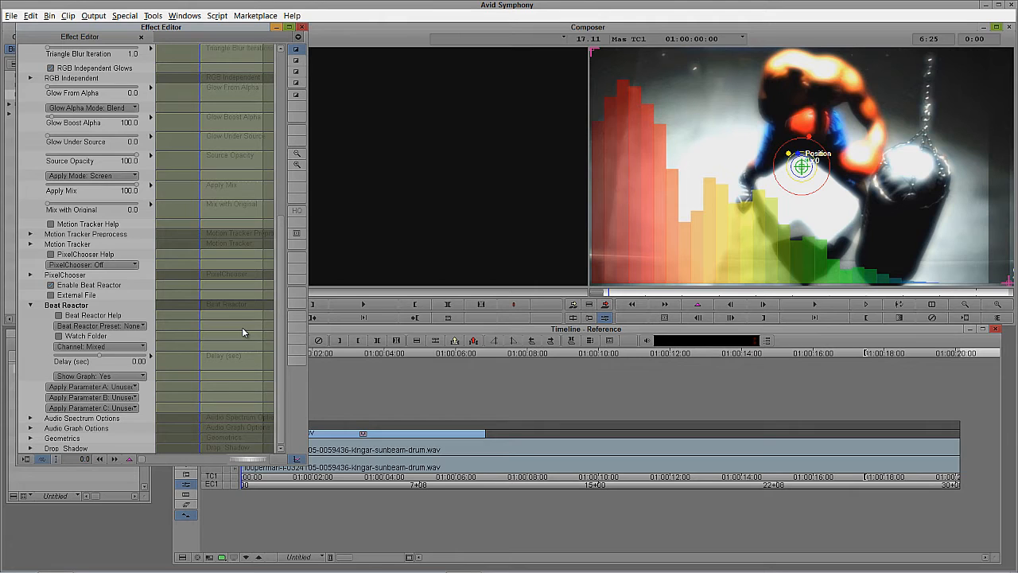
pyautogui.click(131, 387)
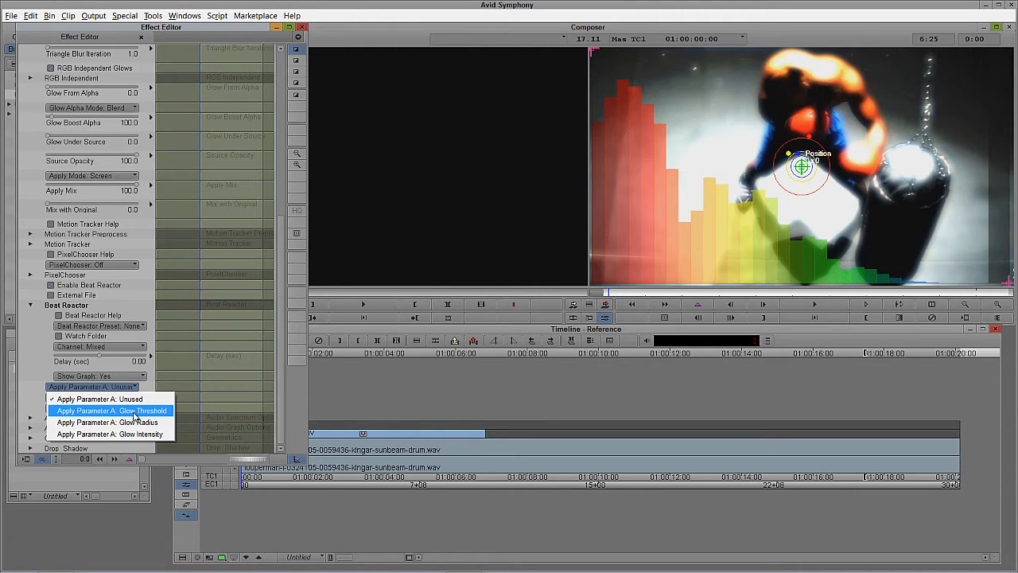
pyautogui.click(134, 411)
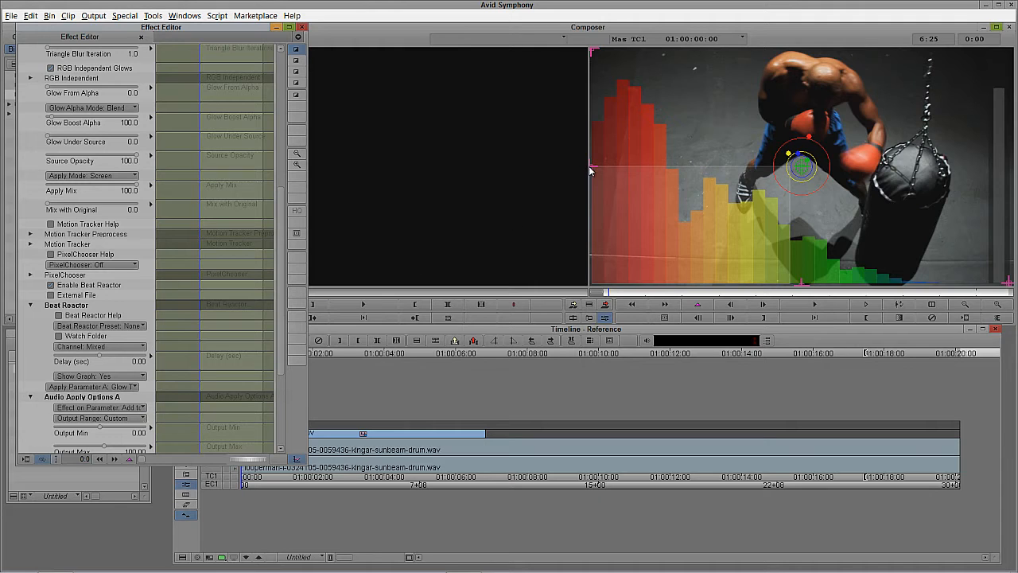
# Reshape the Beat Reactor sampler box to a narrow, tall area around the second and third red bars of the audio graph
pyautogui.moveTo(590, 166); pyautogui.dragTo(613, 75)
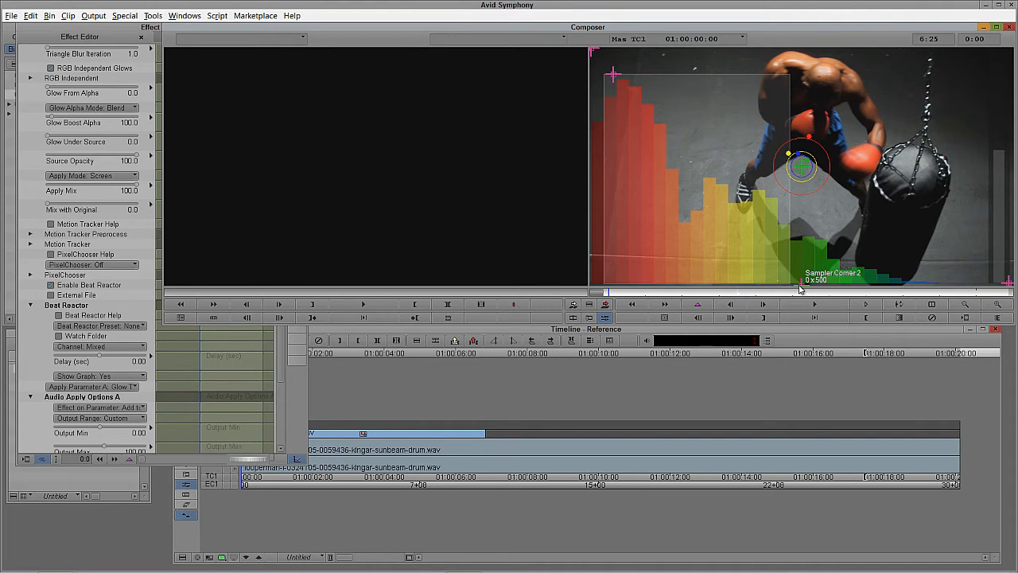
pyautogui.moveTo(800, 284); pyautogui.dragTo(636, 284)
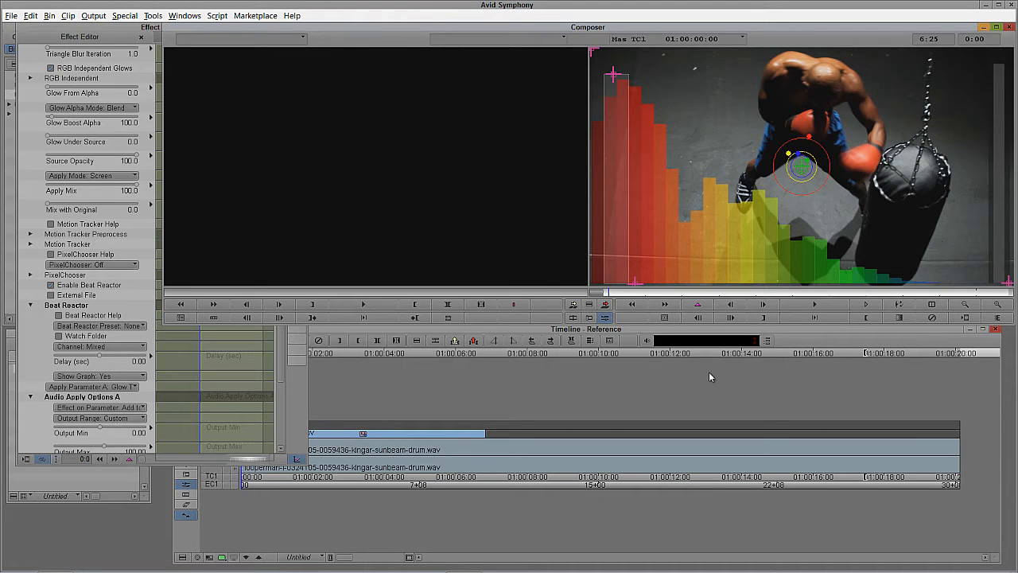
pyautogui.click(122, 32)
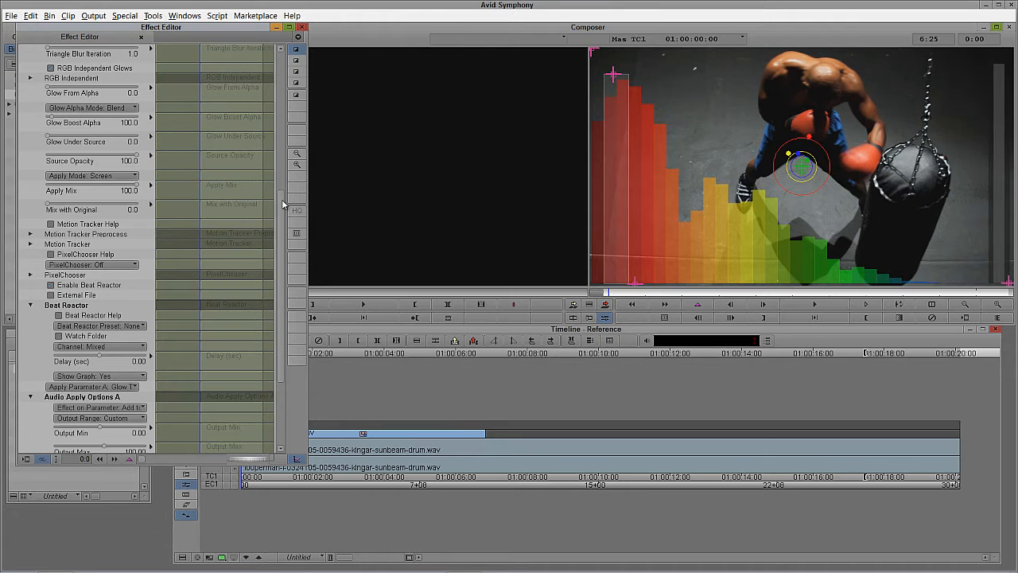
# In Audio Apply Options A, set Output Min to 50 and Output Max to 20, trying an Output Max of about 36.6 in between
pyautogui.moveTo(283, 204); pyautogui.dragTo(278, 287)
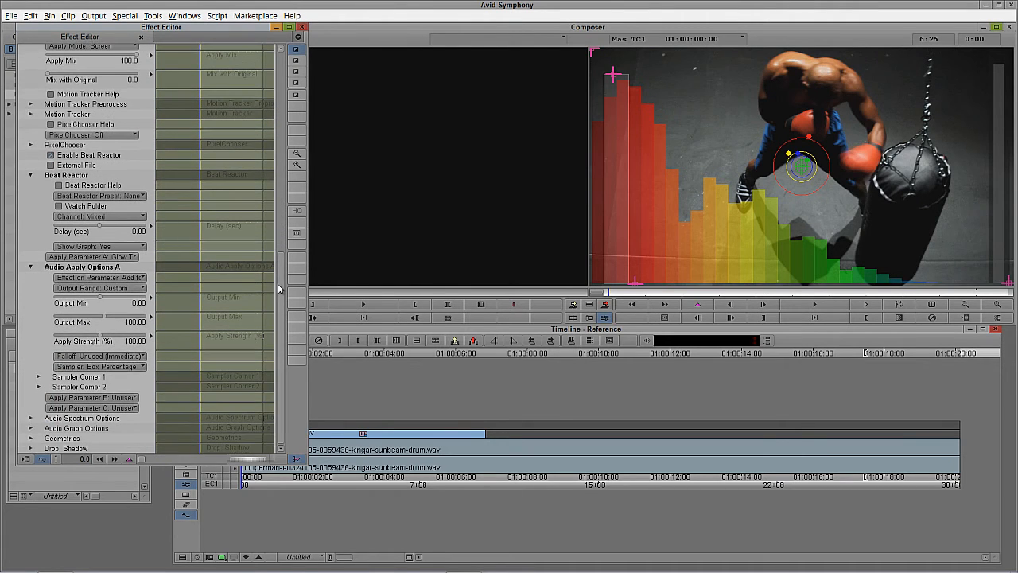
pyautogui.click(103, 320)
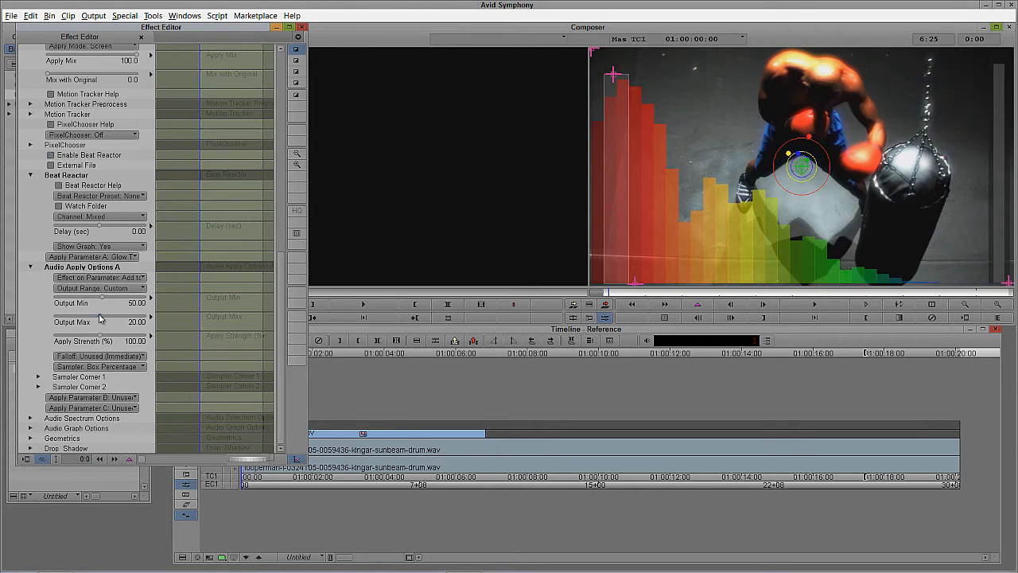
pyautogui.moveTo(100, 318); pyautogui.dragTo(102, 318)
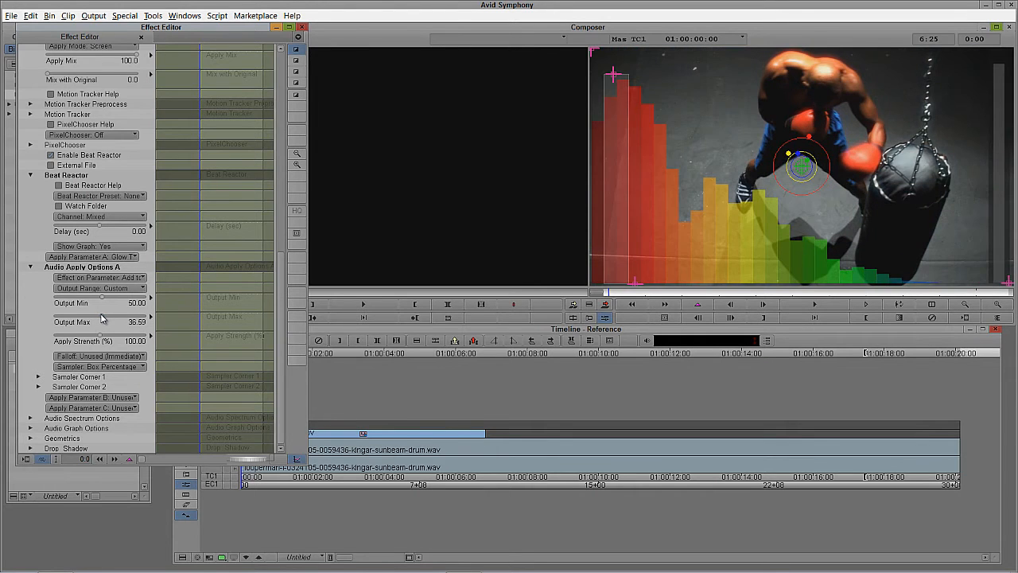
pyautogui.moveTo(101, 316); pyautogui.dragTo(100, 315)
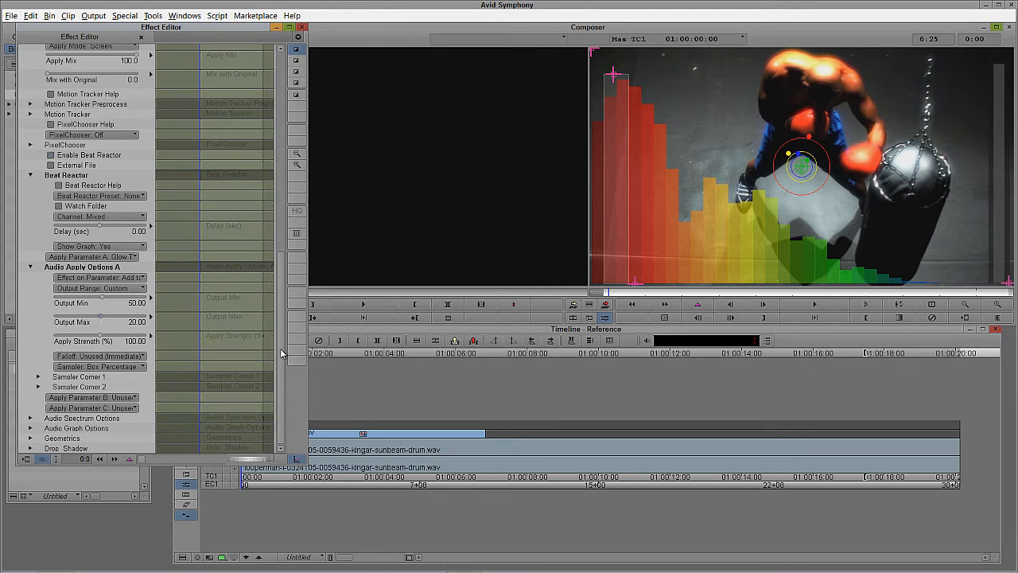
# Set the Film Glow's base Glow Threshold to 0
pyautogui.moveTo(281, 354); pyautogui.dragTo(296, 183)
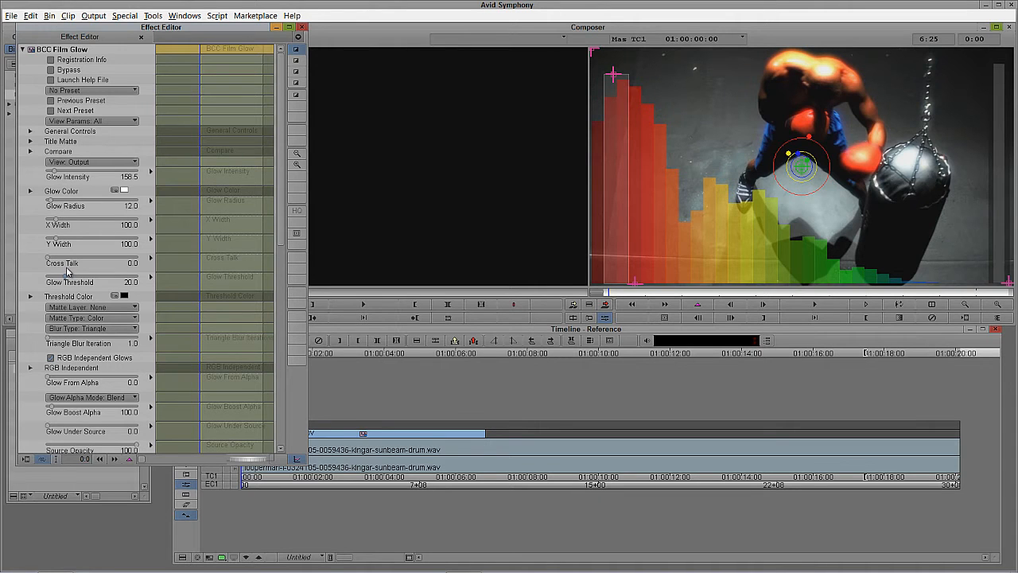
pyautogui.write('0')
pyautogui.press('Return')
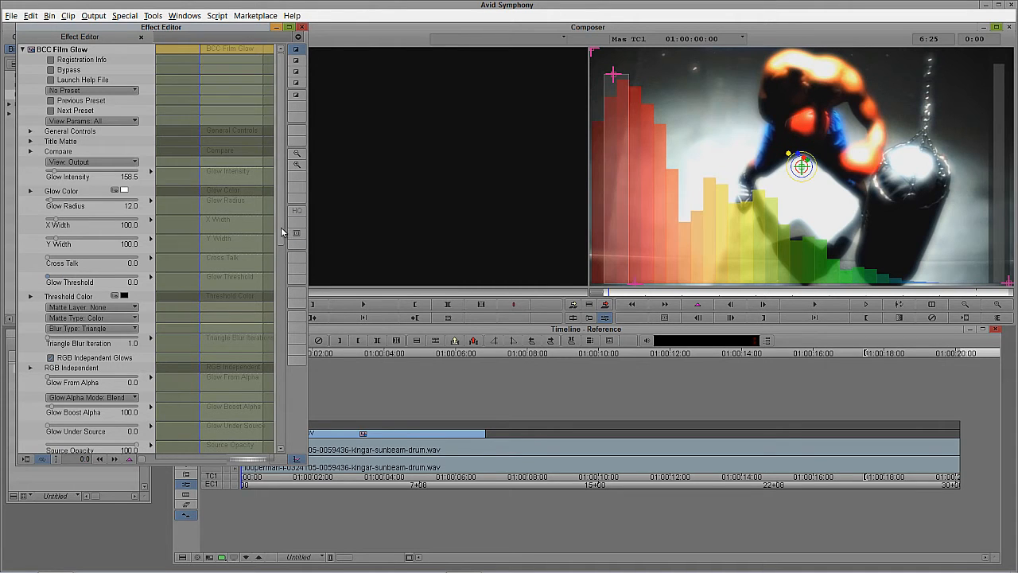
# Set the Falloff in Audio Apply Options A to Linear
pyautogui.moveTo(282, 232); pyautogui.dragTo(301, 406)
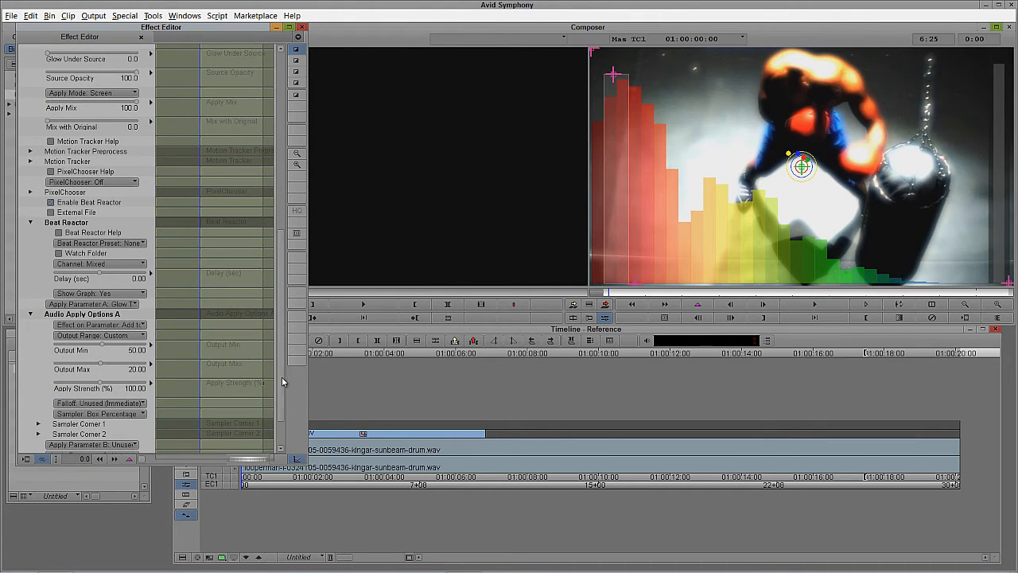
pyautogui.moveTo(281, 376); pyautogui.dragTo(283, 390)
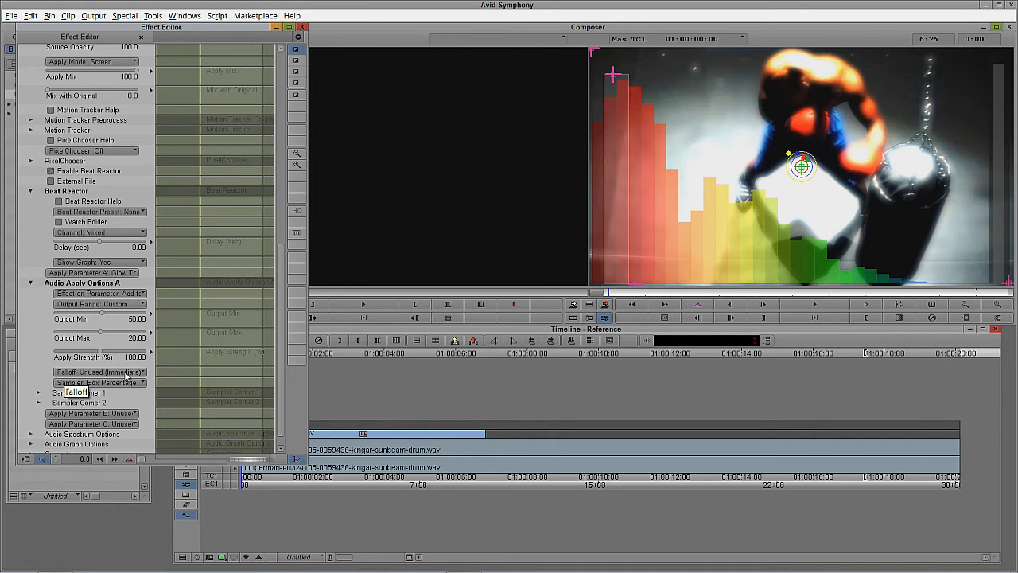
pyautogui.click(131, 374)
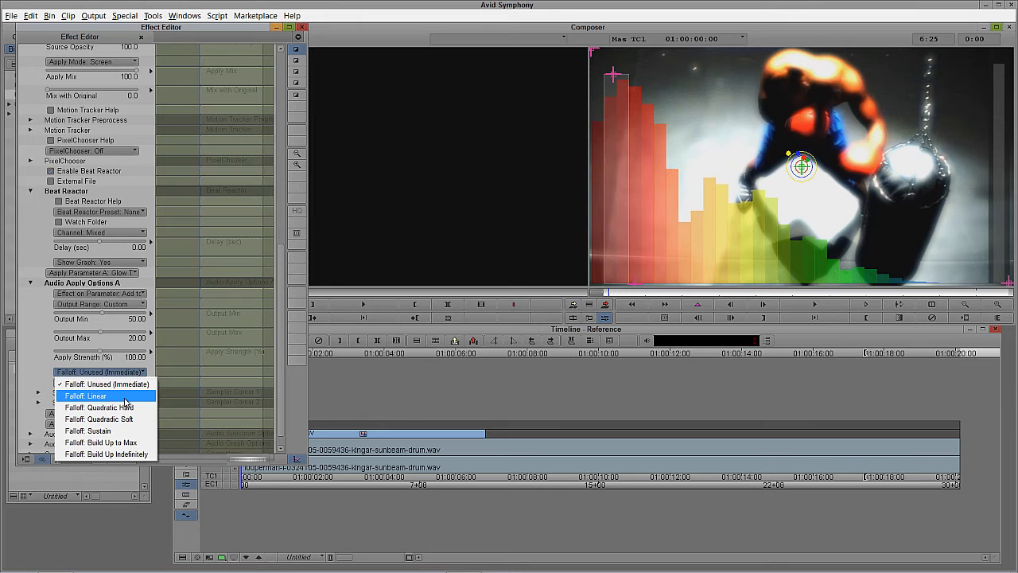
pyautogui.click(125, 397)
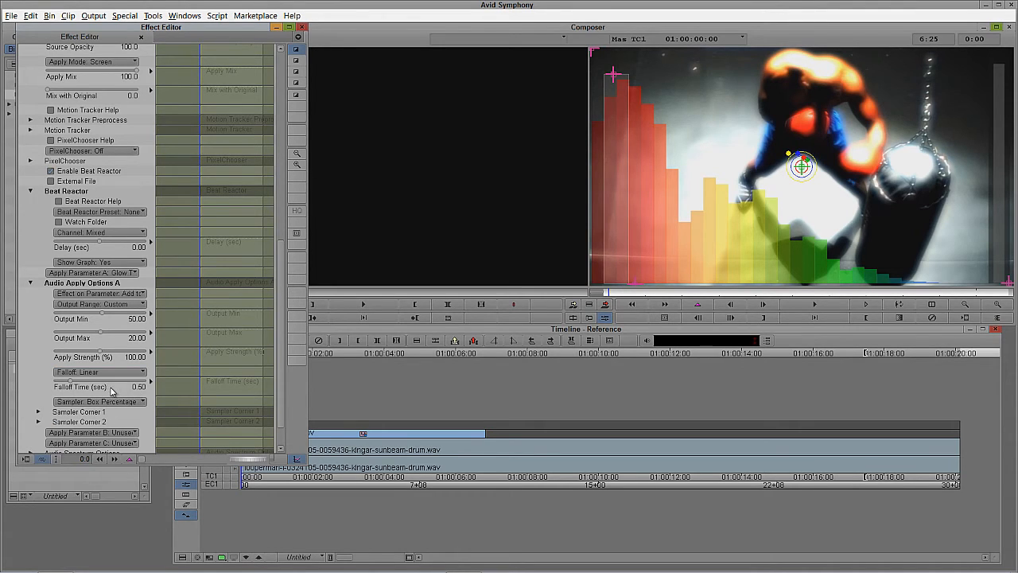
# Render the updated Film Glow effect and play the sequence from the start to check the glow against the drum beat
pyautogui.click(353, 446)
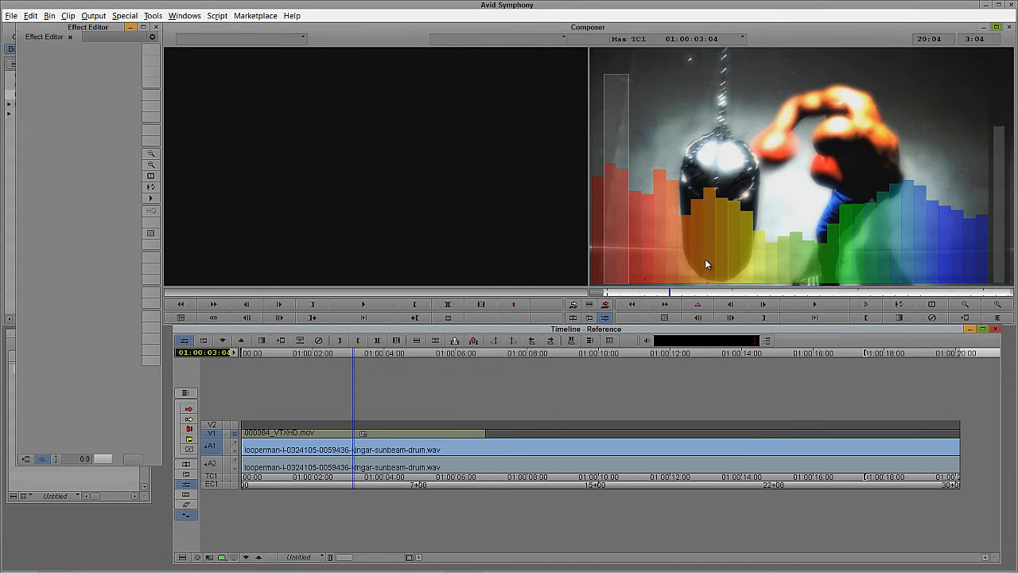
pyautogui.click(186, 474)
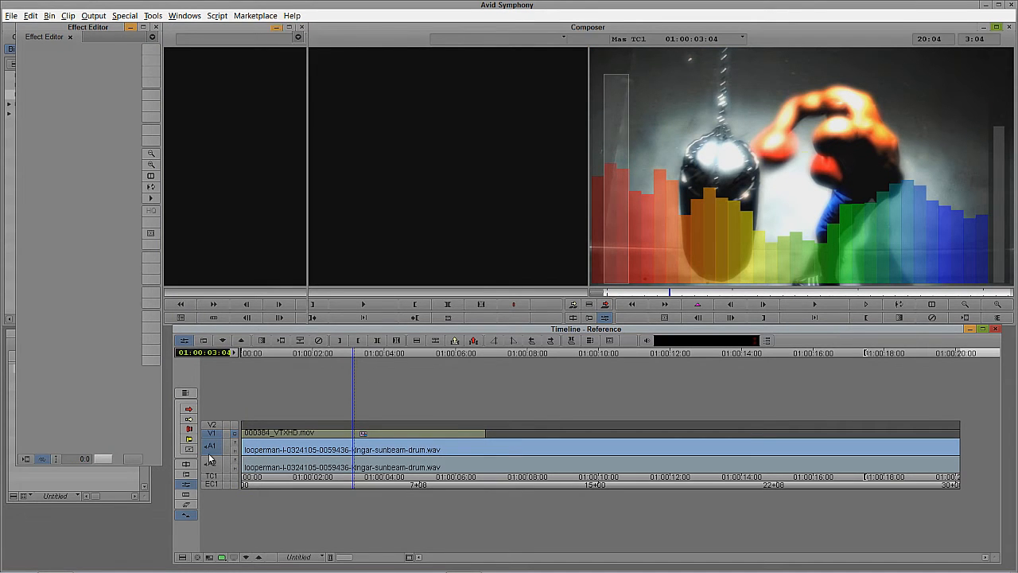
pyautogui.click(435, 340)
pyautogui.click(516, 305)
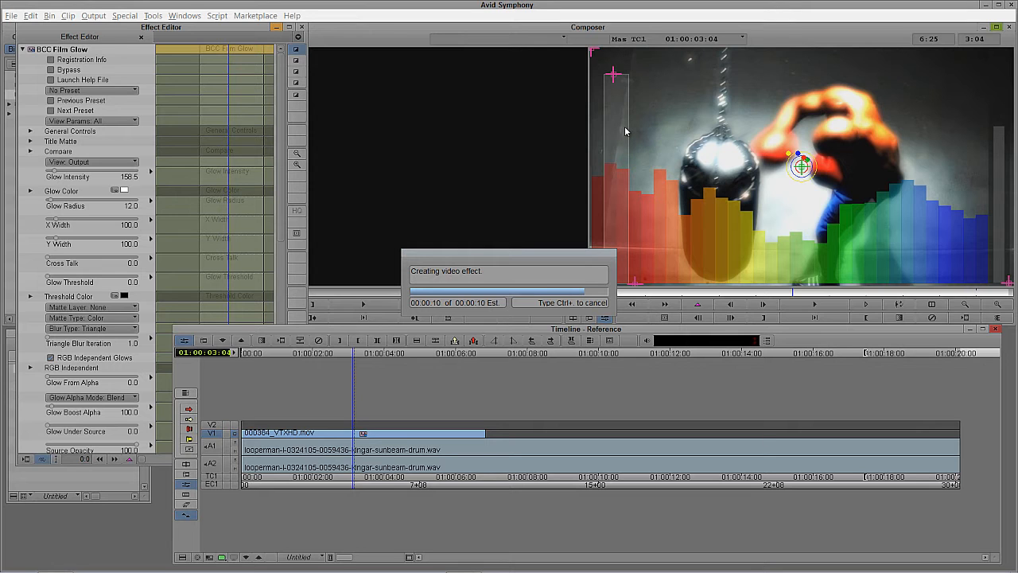
pyautogui.press('y')
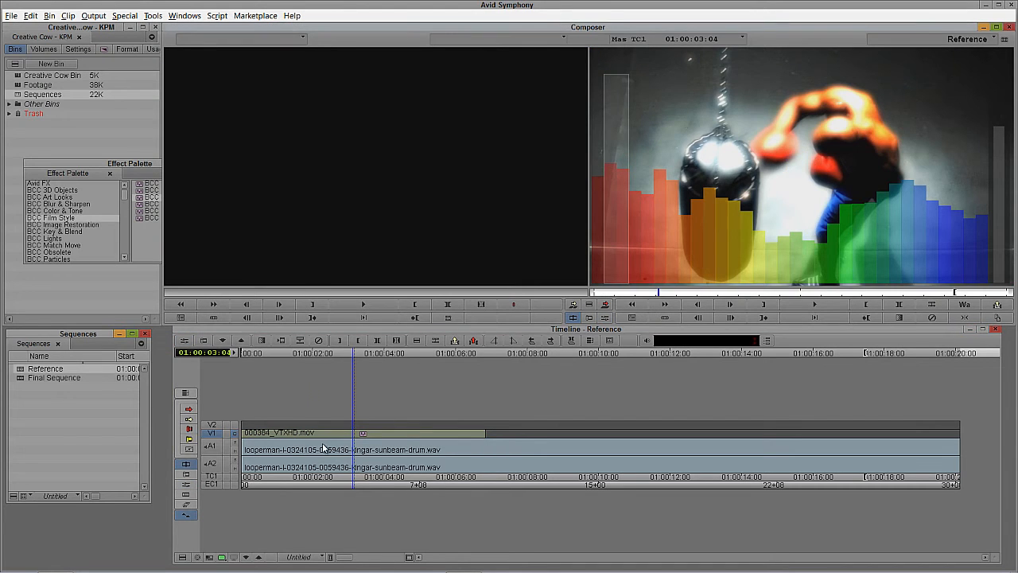
pyautogui.moveTo(323, 448); pyautogui.dragTo(200, 440)
pyautogui.press('space')
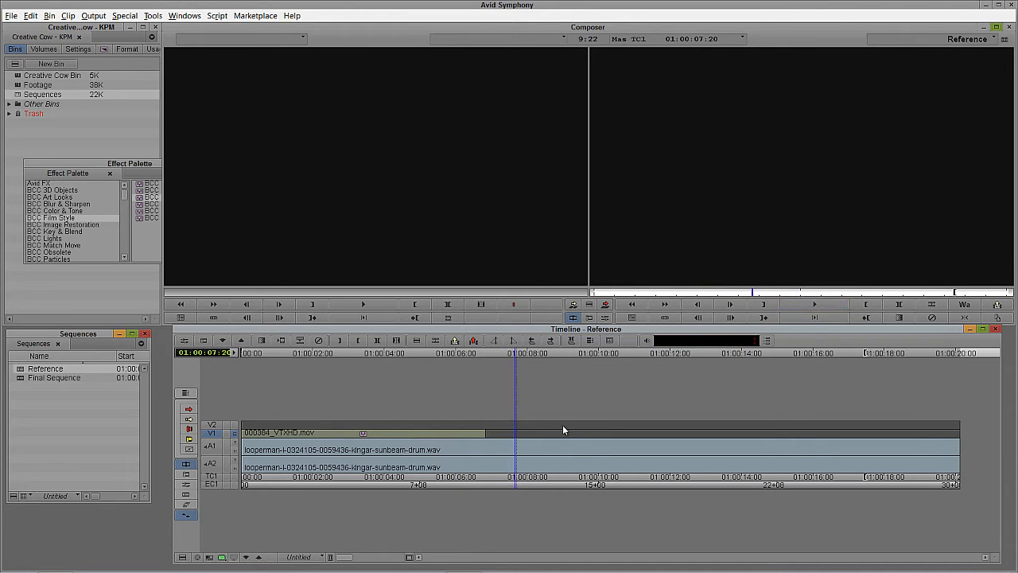
pyautogui.moveTo(382, 454); pyautogui.dragTo(234, 465)
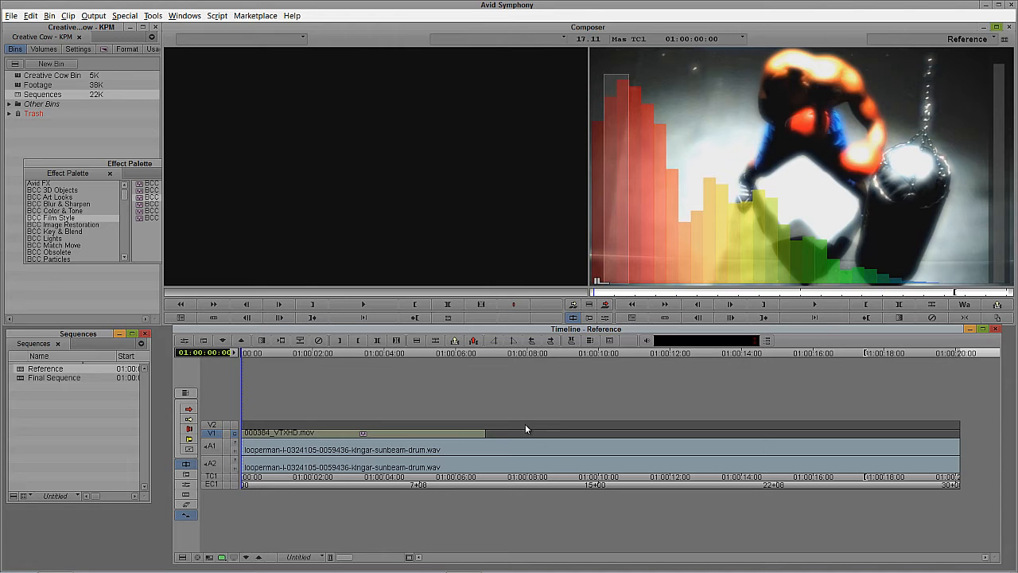
# Hide the Beat Reactor audio graph by setting Show Graph to No, and reposition the Effect Editor clear of the picture
pyautogui.hotkey('shift', 'F10')
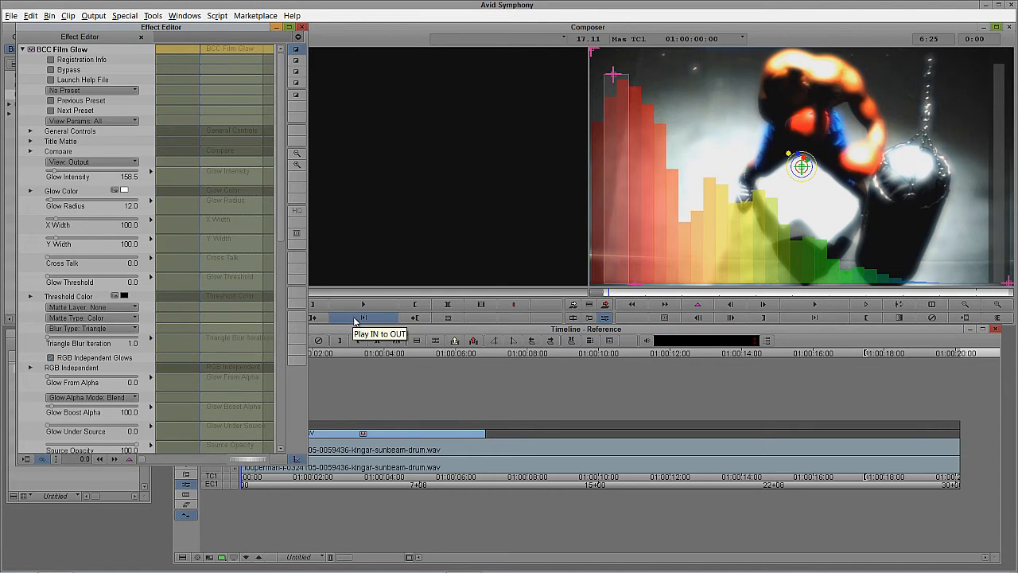
pyautogui.moveTo(241, 37); pyautogui.dragTo(410, 65)
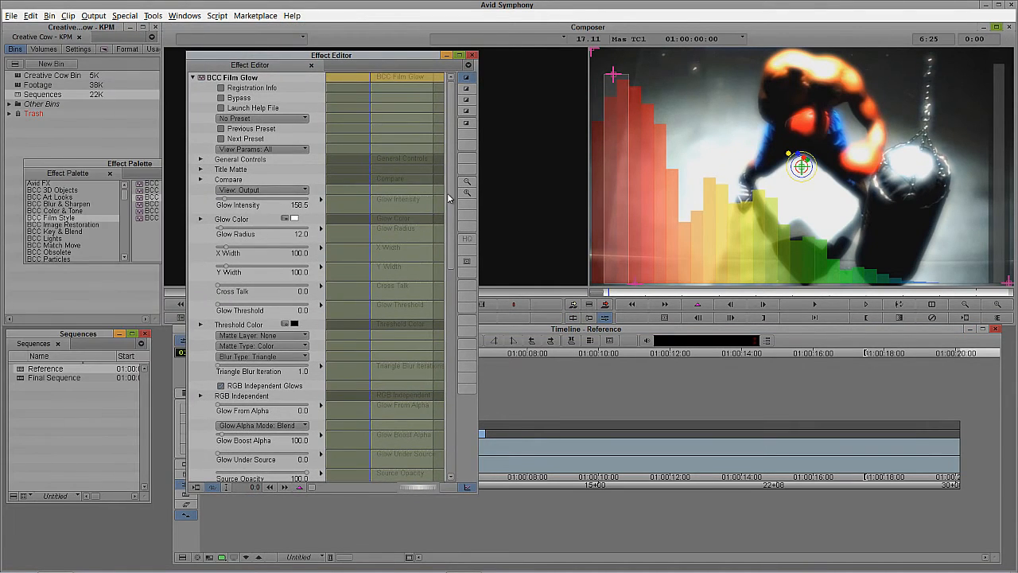
pyautogui.moveTo(447, 203); pyautogui.dragTo(452, 368)
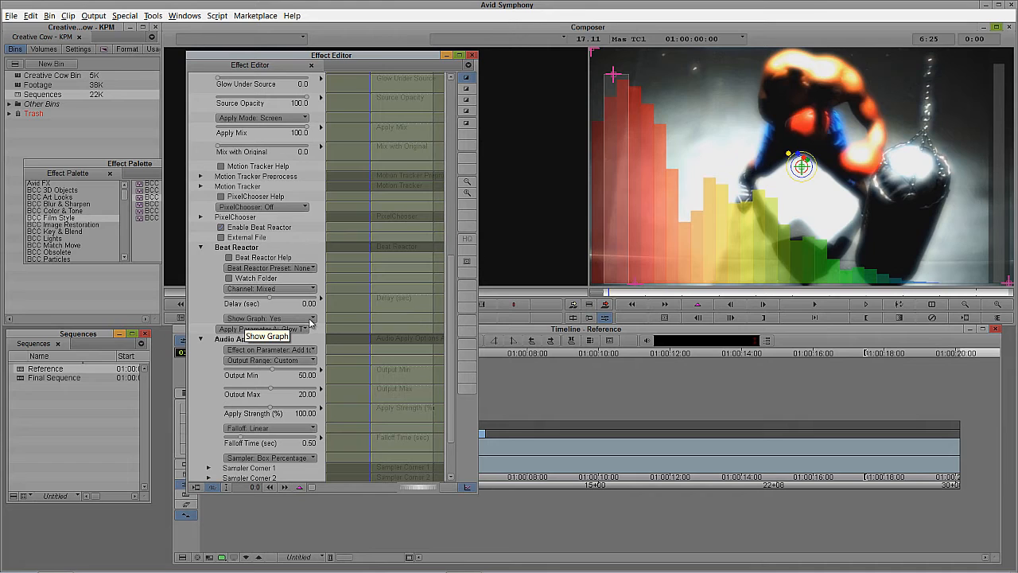
pyautogui.click(310, 319)
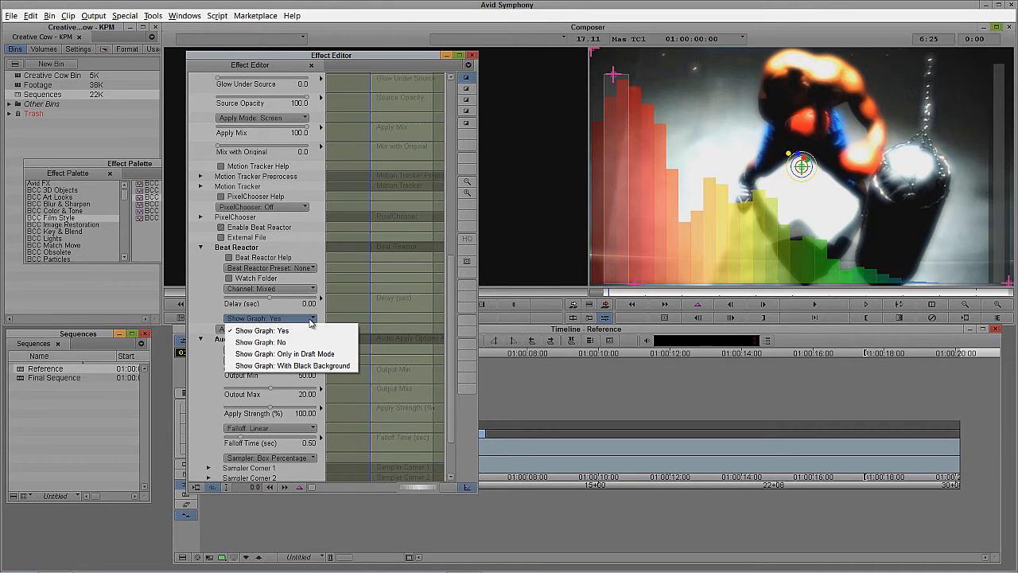
pyautogui.click(260, 342)
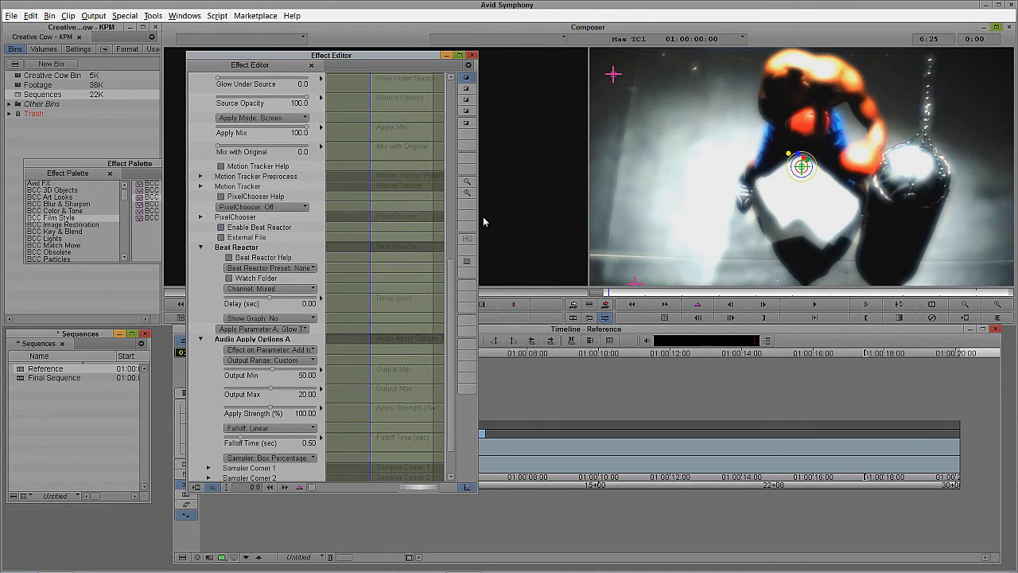
pyautogui.moveTo(346, 60); pyautogui.dragTo(406, 107)
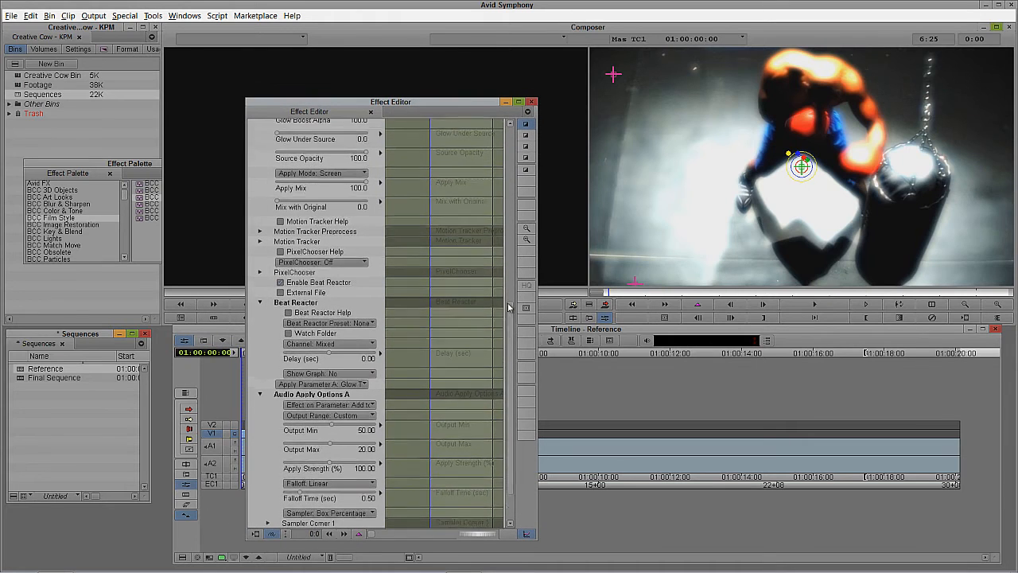
# Save the configured BCC Film Glow effect as a template in the Sequences bin and close the Effect Editor
pyautogui.scroll(10, 509, 307)
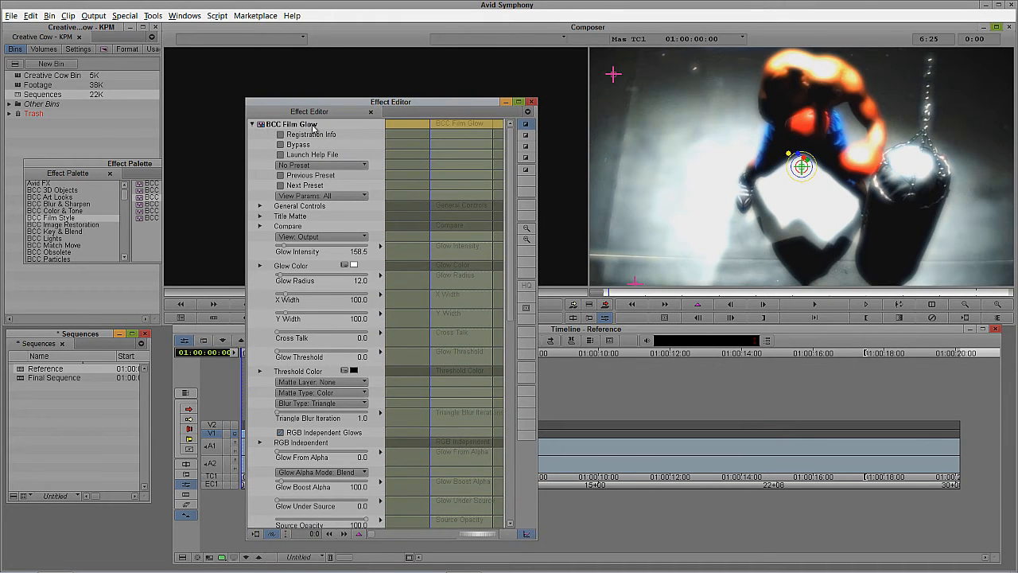
pyautogui.moveTo(261, 128); pyautogui.dragTo(51, 394)
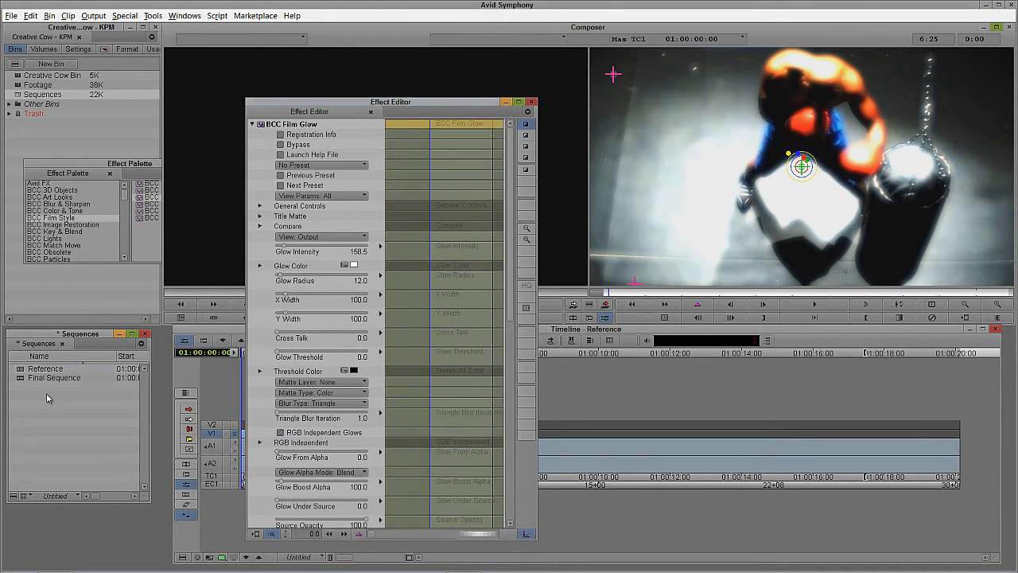
pyautogui.click(531, 101)
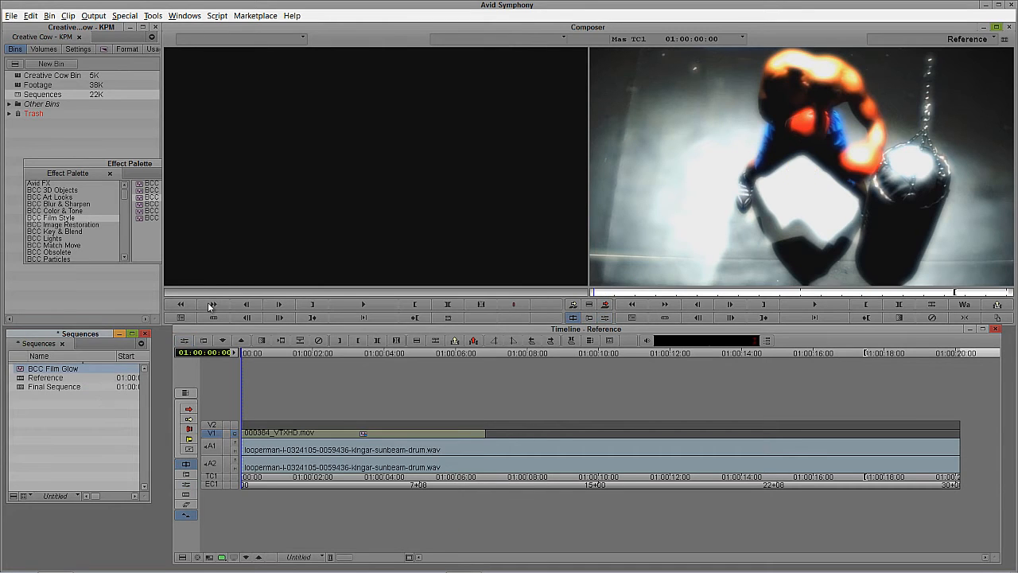
pyautogui.click(78, 404)
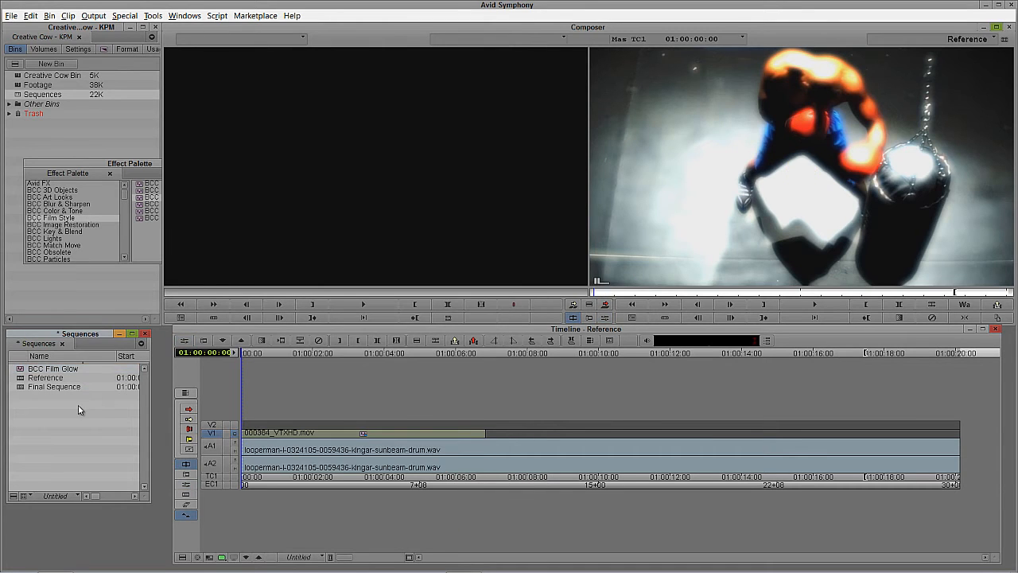
# Open Final Sequence and scrub its opening shot back to about 01:00:00:01
pyautogui.doubleClick(20, 387)
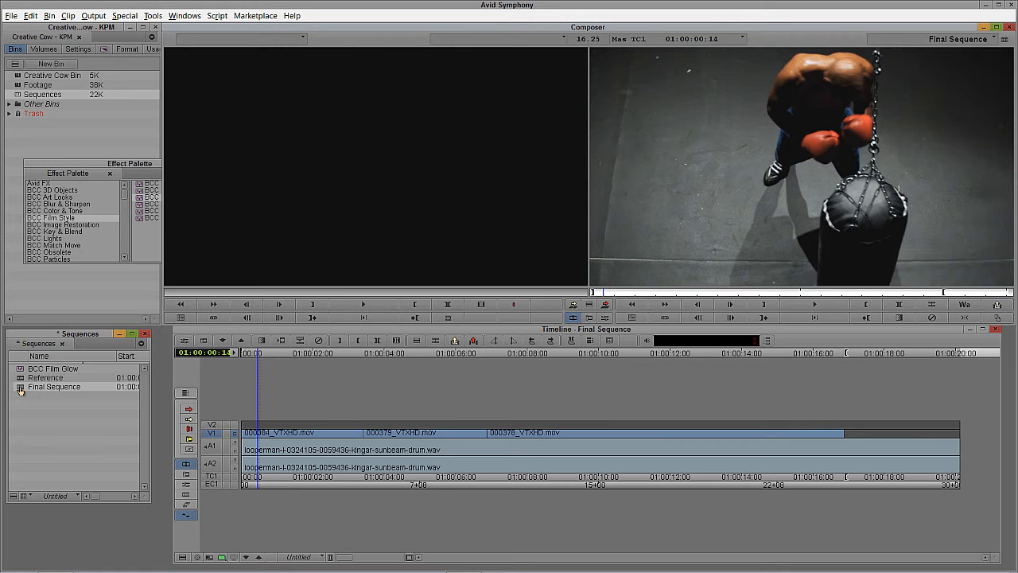
pyautogui.moveTo(294, 441); pyautogui.dragTo(252, 455)
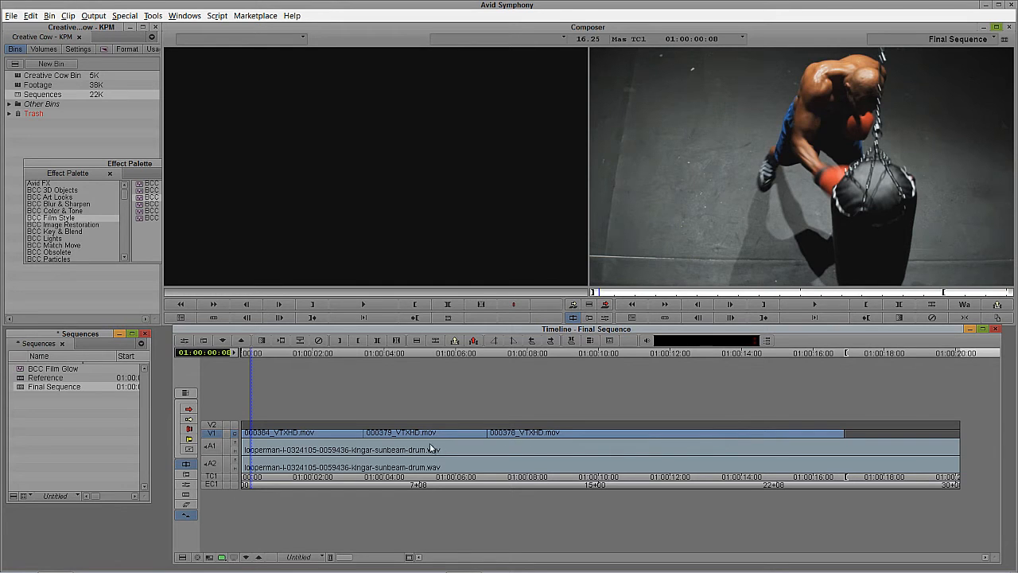
pyautogui.moveTo(257, 437); pyautogui.dragTo(243, 438)
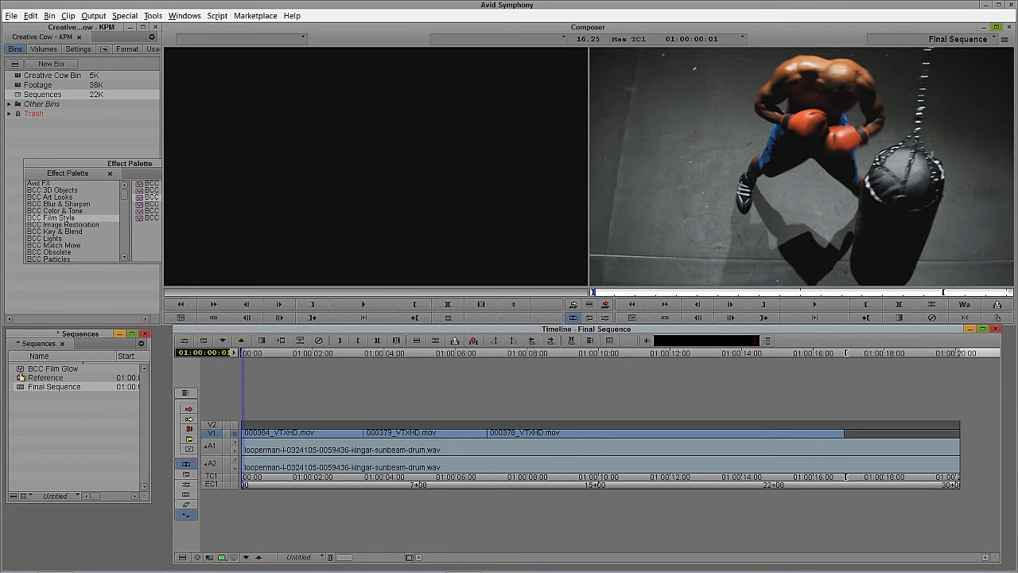
# Apply the saved BCC Film Glow template to each of the three clips on V1 of Final Sequence
pyautogui.moveTo(21, 368); pyautogui.dragTo(269, 433)
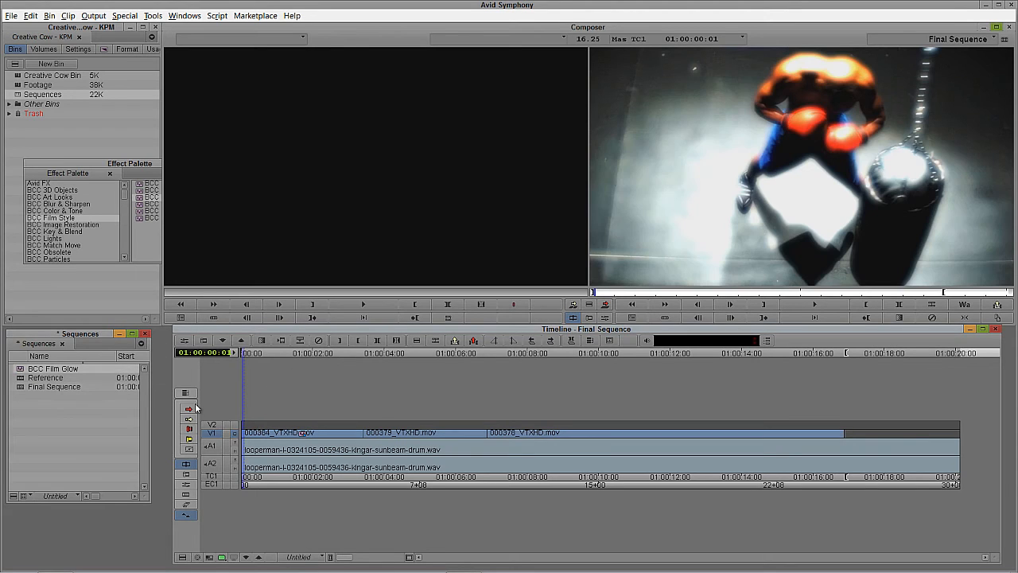
pyautogui.moveTo(22, 369); pyautogui.dragTo(382, 435)
pyautogui.moveTo(21, 371); pyautogui.dragTo(536, 432)
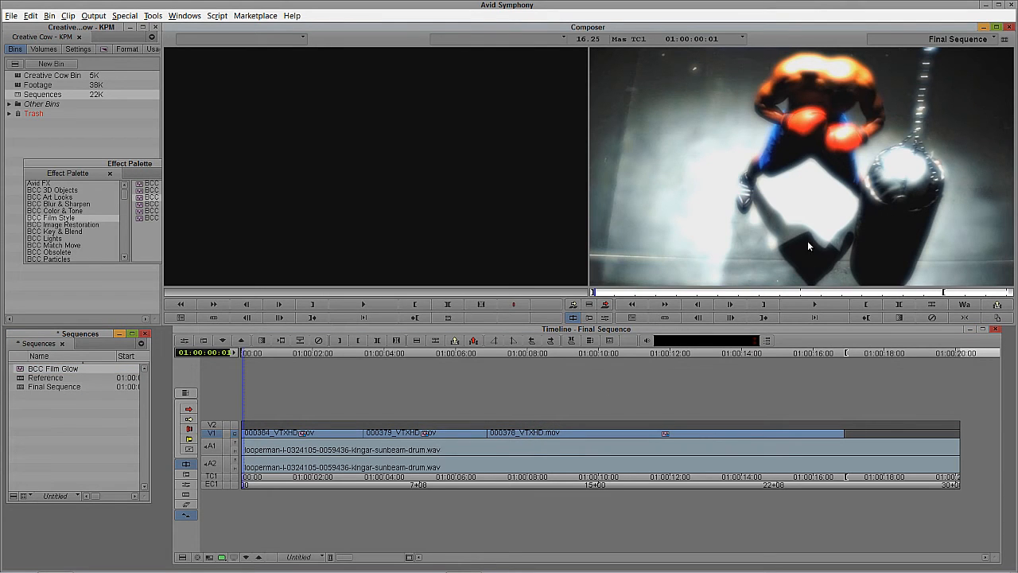
# Render the three clips' glow effects to DATADRIVE1 (Y:) and play the sequence to check how the glow follows the beat across the cuts
pyautogui.click(68, 16)
pyautogui.click(108, 240)
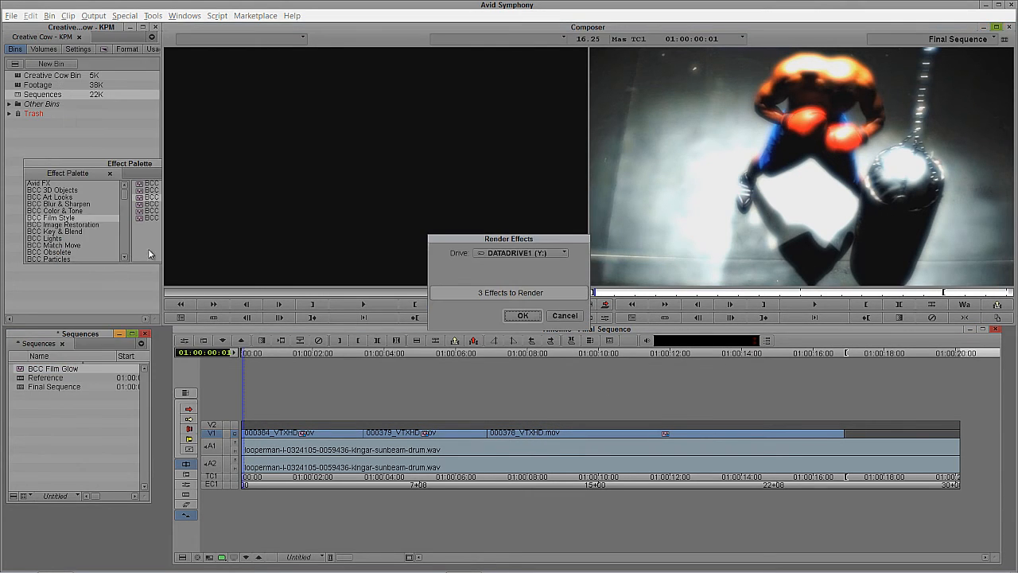
pyautogui.click(523, 316)
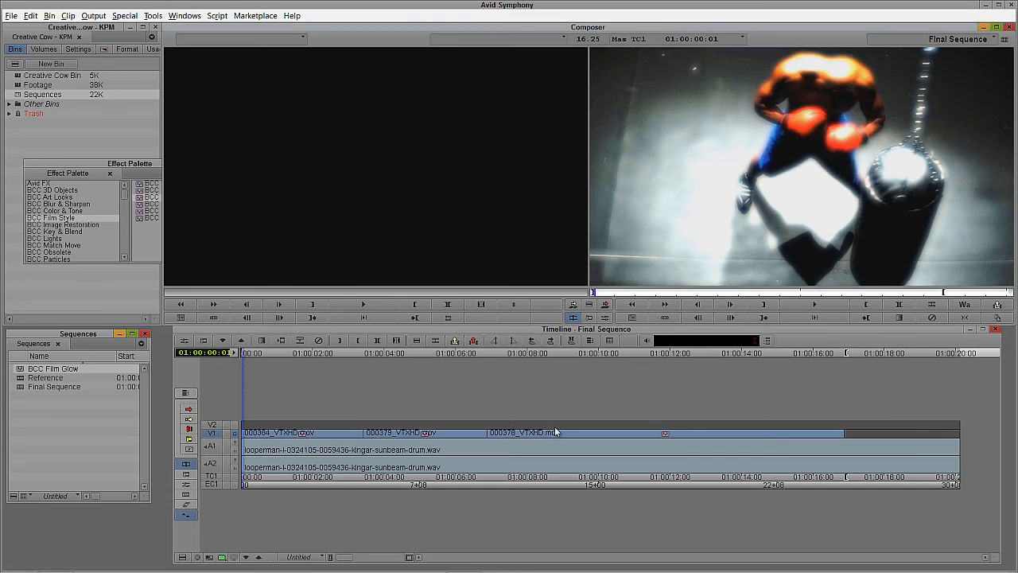
pyautogui.press('space')
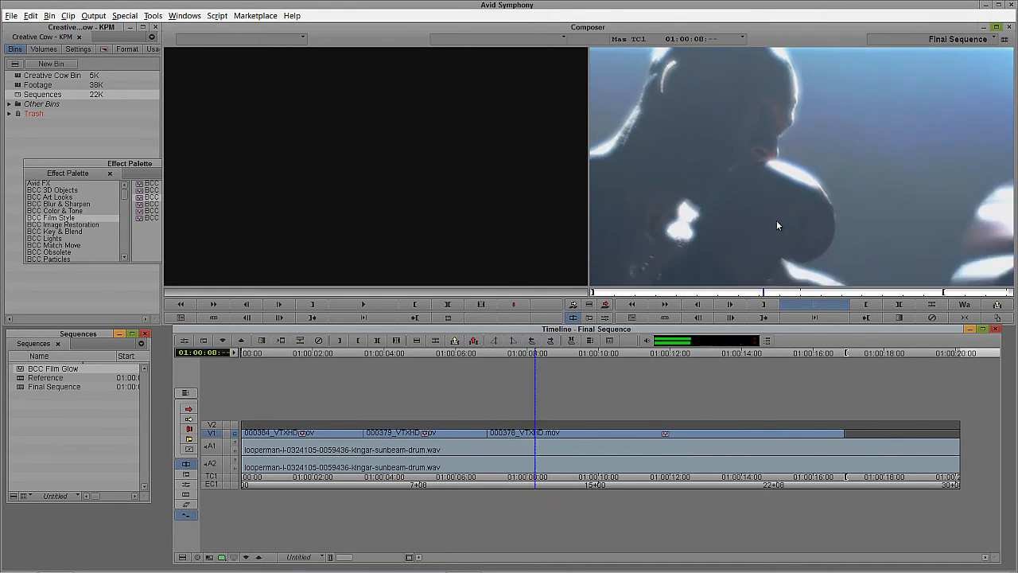
pyautogui.press('space')
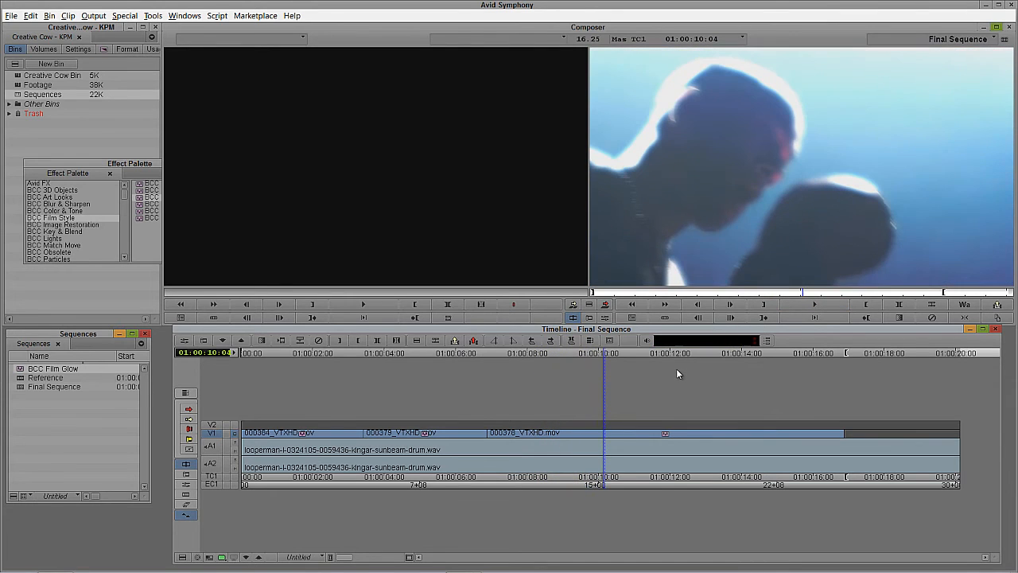
# Remove the individual Film Glow effects from the three clips on V1
pyautogui.moveTo(602, 446); pyautogui.dragTo(314, 469)
pyautogui.press('Delete')
pyautogui.click(437, 466)
pyautogui.click(587, 443)
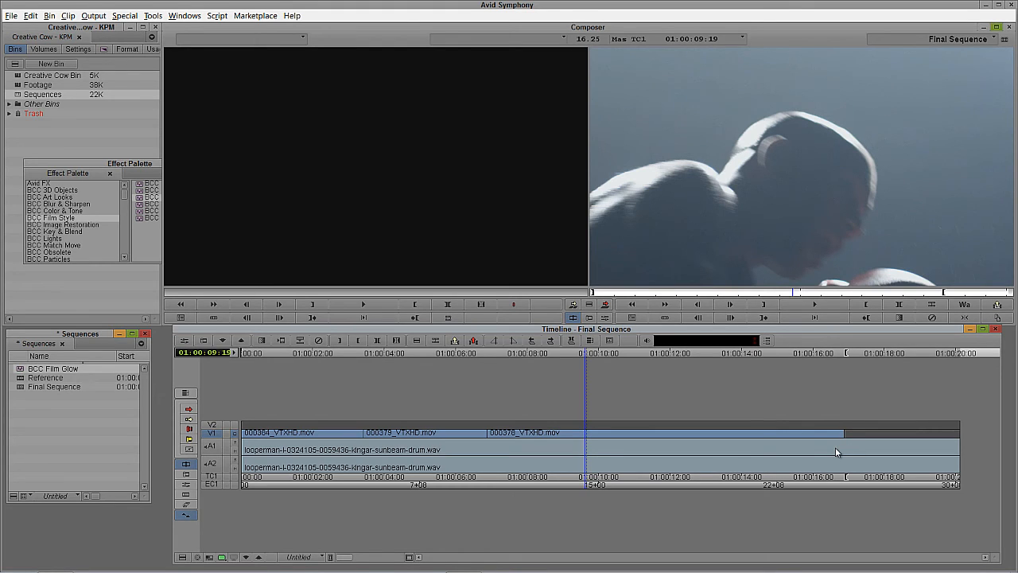
# Collapse the three V1 clips into one nested segment and apply the saved BCC Film Glow template to it
pyautogui.hotkey('ctrl', 'z')
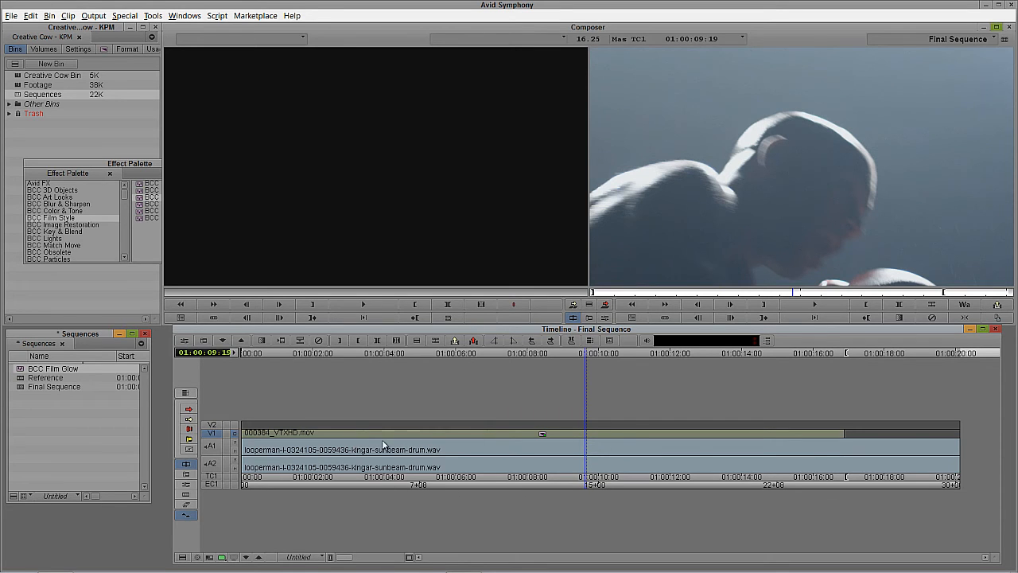
pyautogui.moveTo(507, 437); pyautogui.dragTo(445, 451)
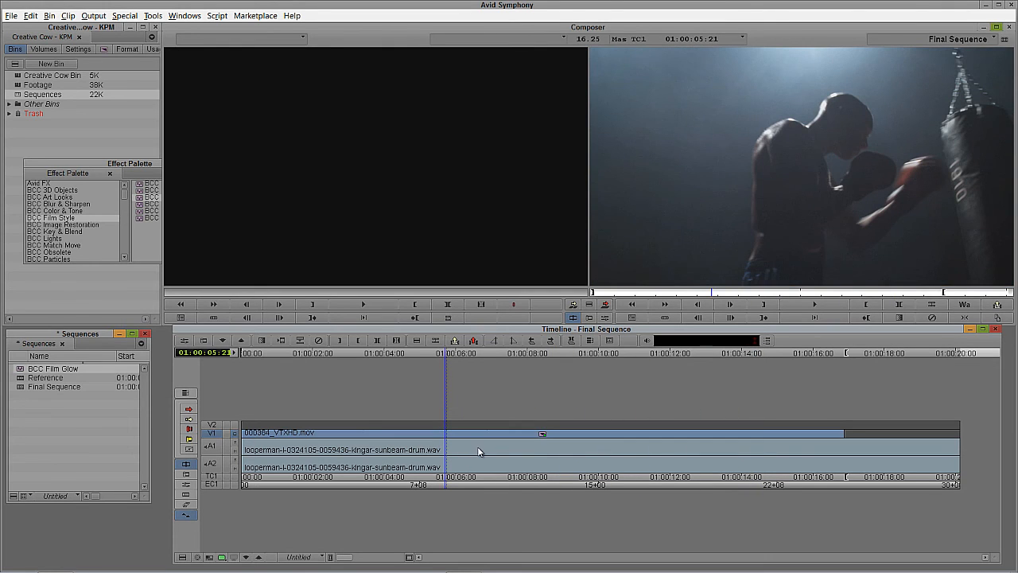
pyautogui.click(20, 373)
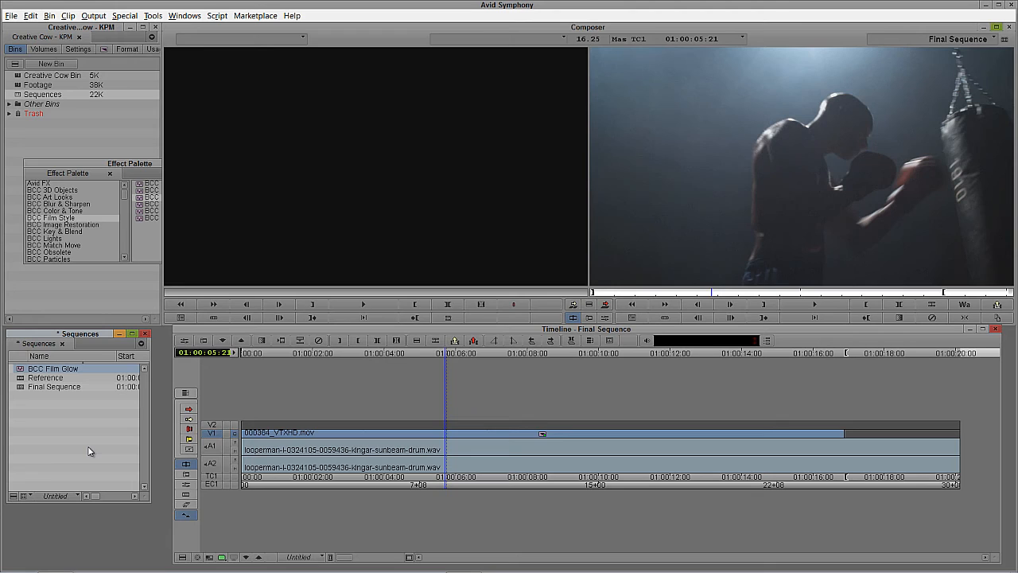
pyautogui.moveTo(28, 373); pyautogui.dragTo(404, 431)
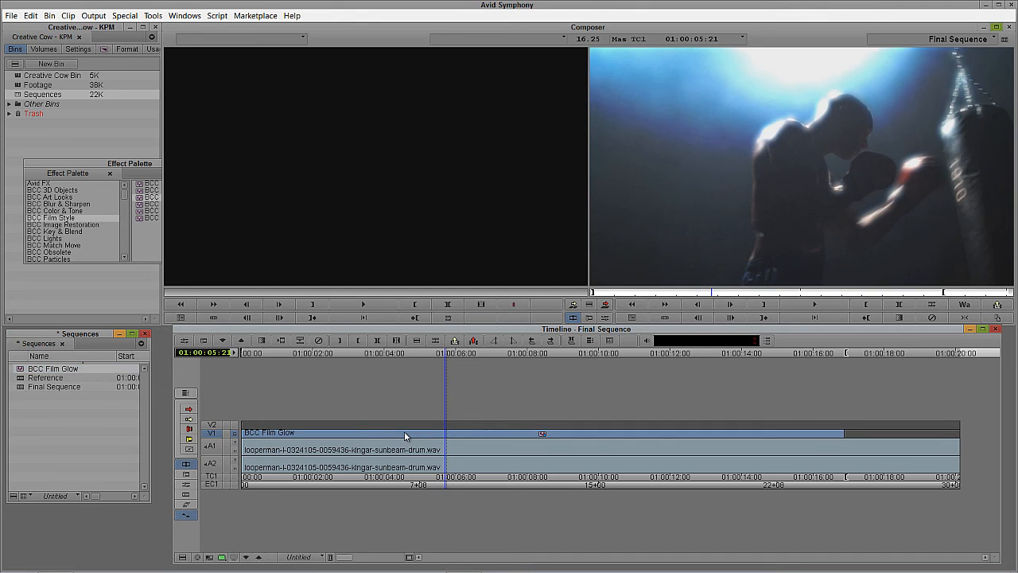
# Render the nested segment's glow effect to DATADRIVE1 (Y:) from the sequence start and play it through to check the glow against the beat
pyautogui.moveTo(267, 437); pyautogui.dragTo(230, 440)
pyautogui.hotkey('ctrl', 'r')
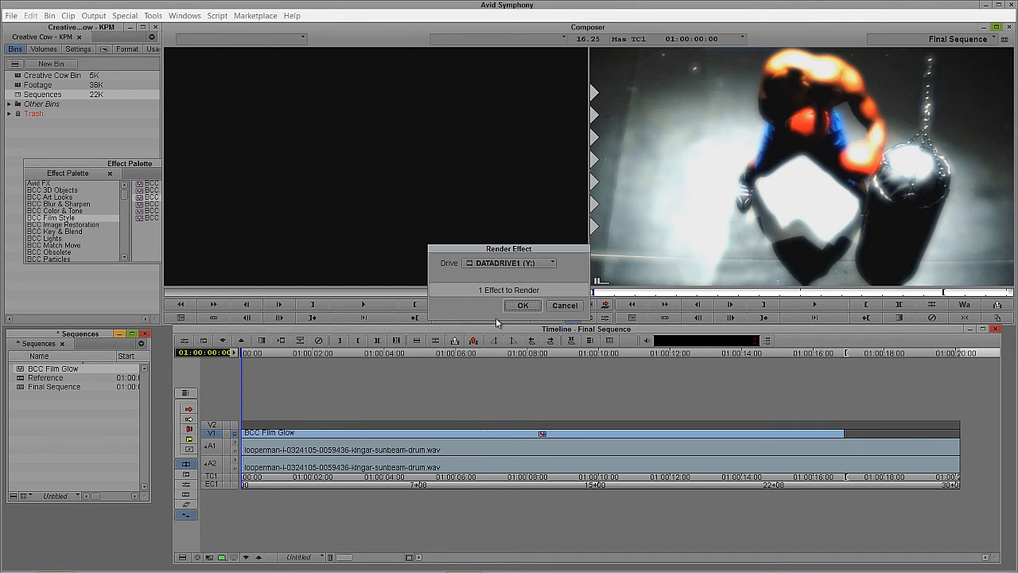
pyautogui.click(521, 307)
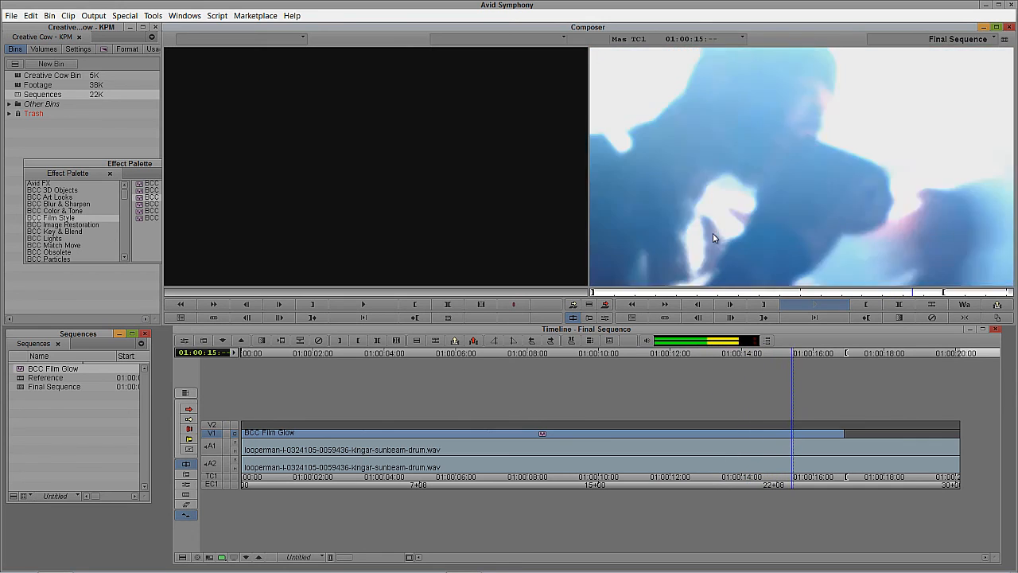
pyautogui.press('space')
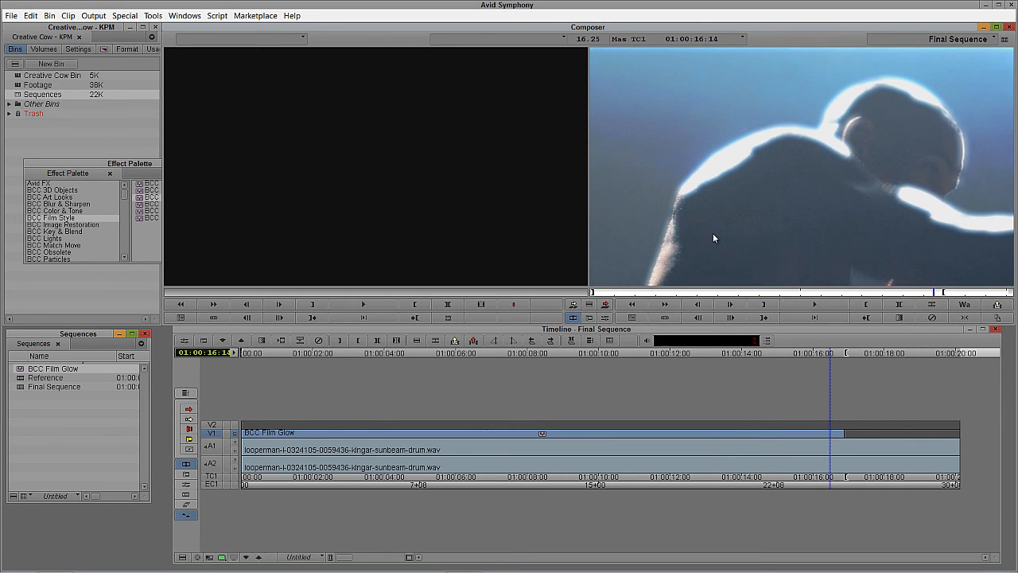